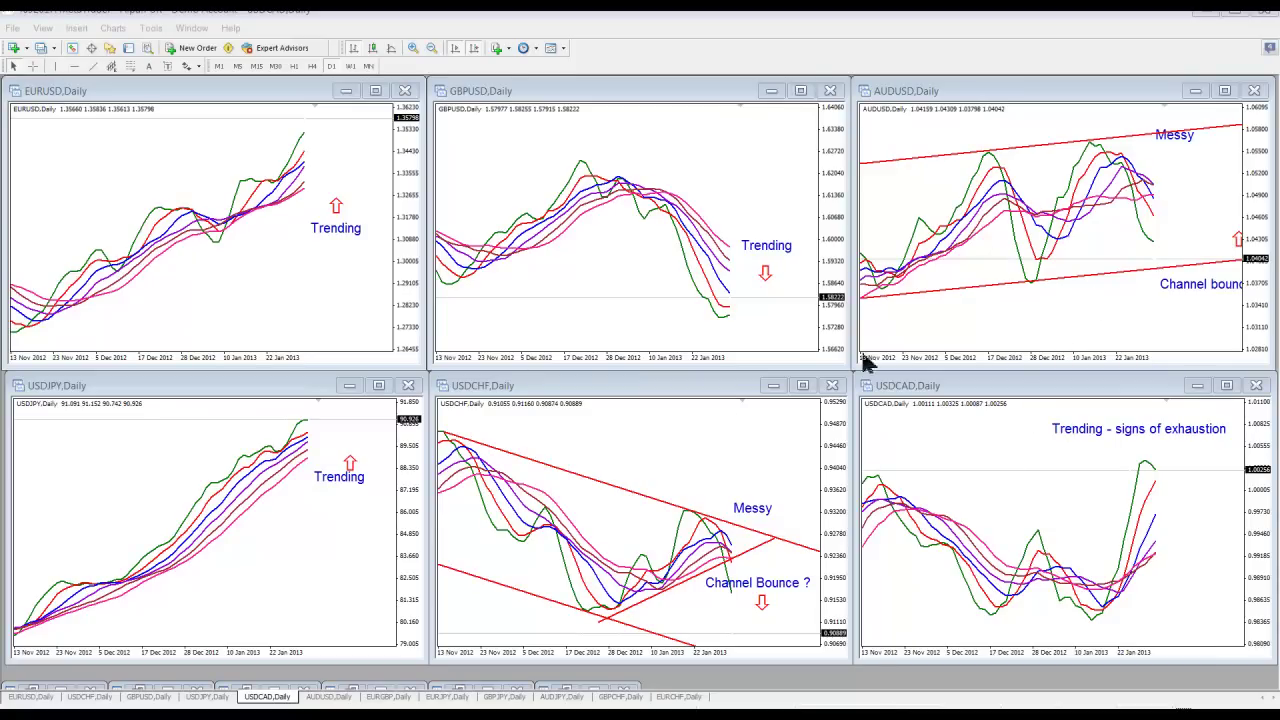
Step: Load the '3 MM 1 minute' profile to show six one-minute moving-average charts
{"action": "left_click", "coordinate": [41, 50]}
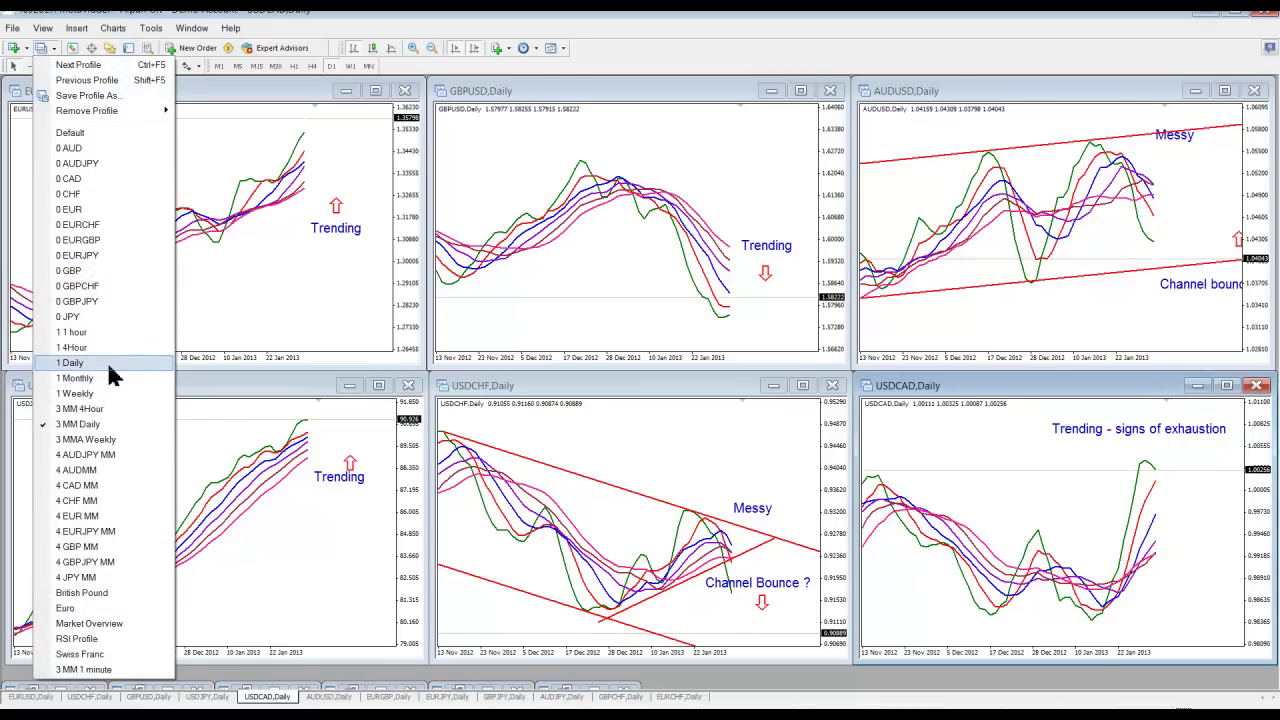
{"action": "left_click", "coordinate": [85, 670]}
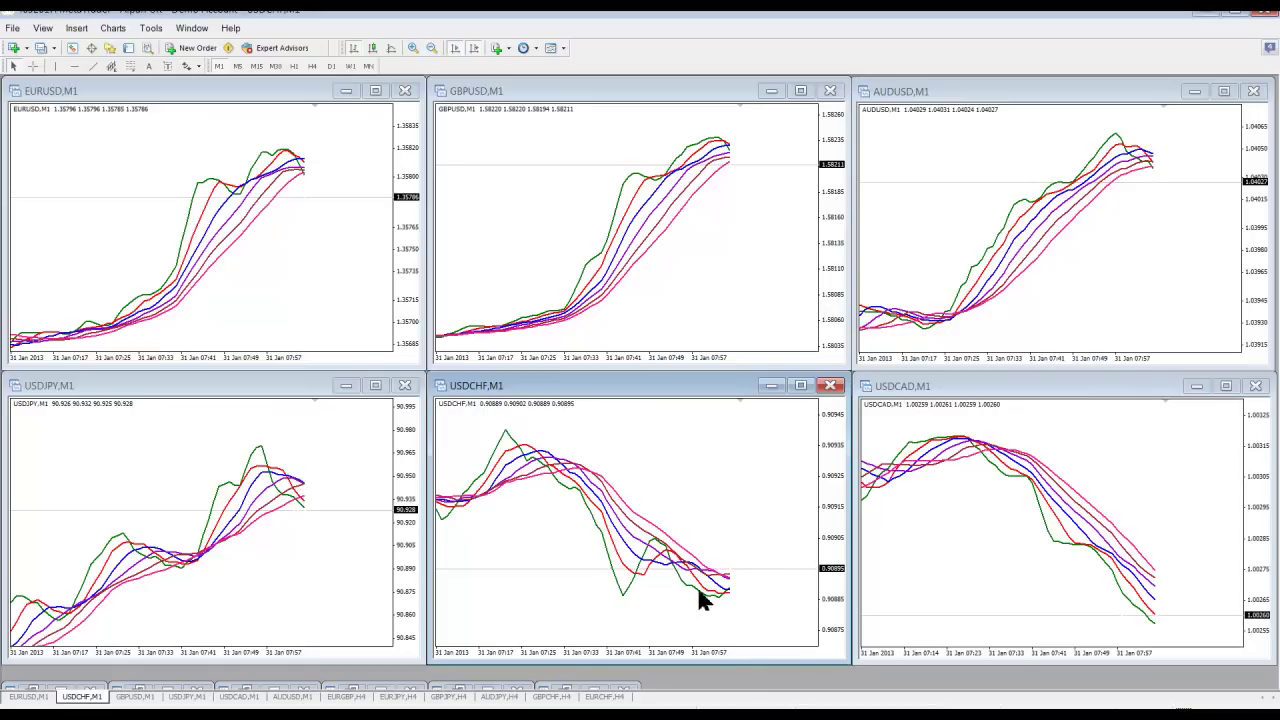
Step: On the maximized USDJPY chart, draw a rising trend line under the lows and add a down arrow
{"action": "left_click", "coordinate": [376, 386]}
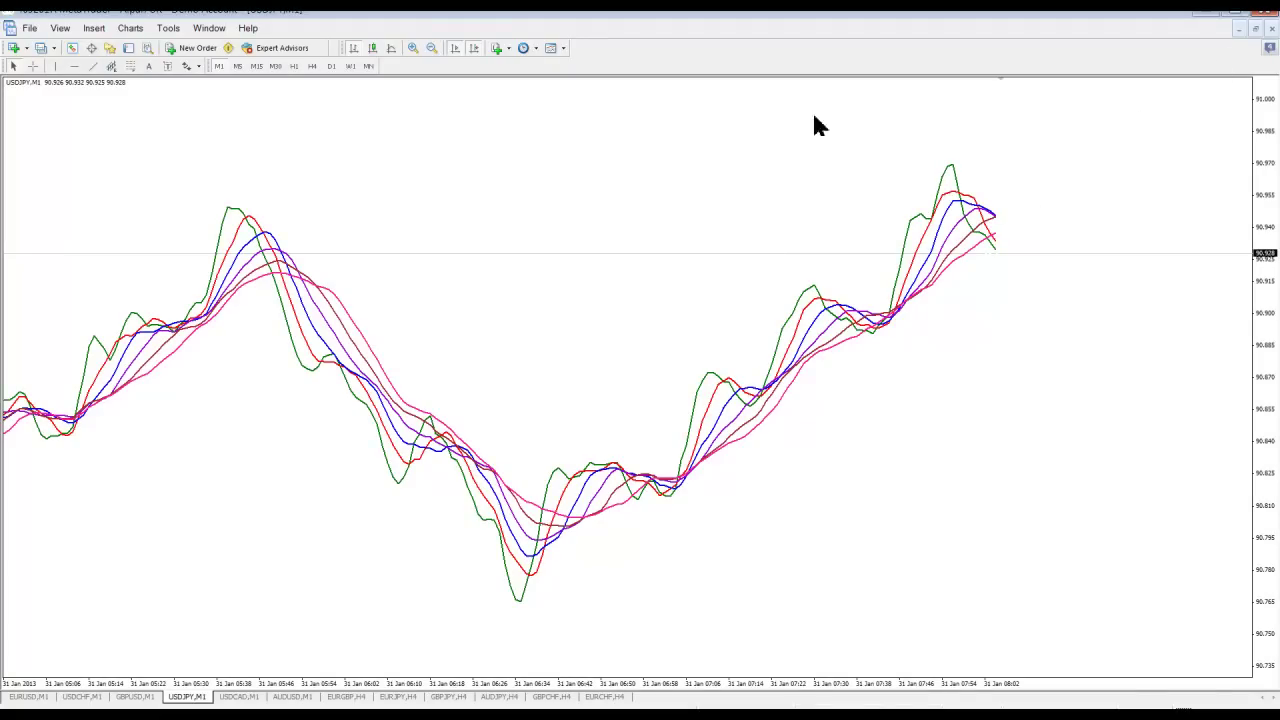
{"action": "left_click", "coordinate": [93, 67]}
{"action": "left_click_drag", "start_coordinate": [520, 605], "coordinate": [1130, 145]}
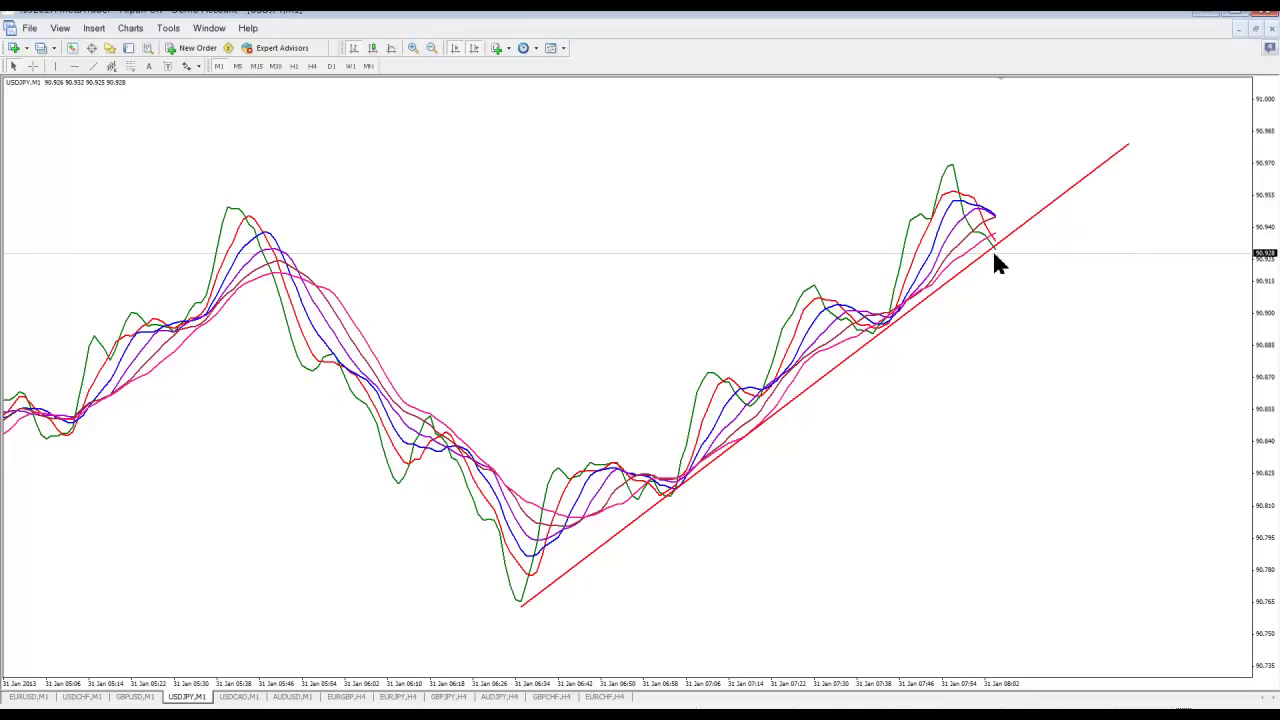
{"action": "left_click", "coordinate": [191, 67]}
{"action": "left_click", "coordinate": [190, 128]}
{"action": "left_click", "coordinate": [1255, 28]}
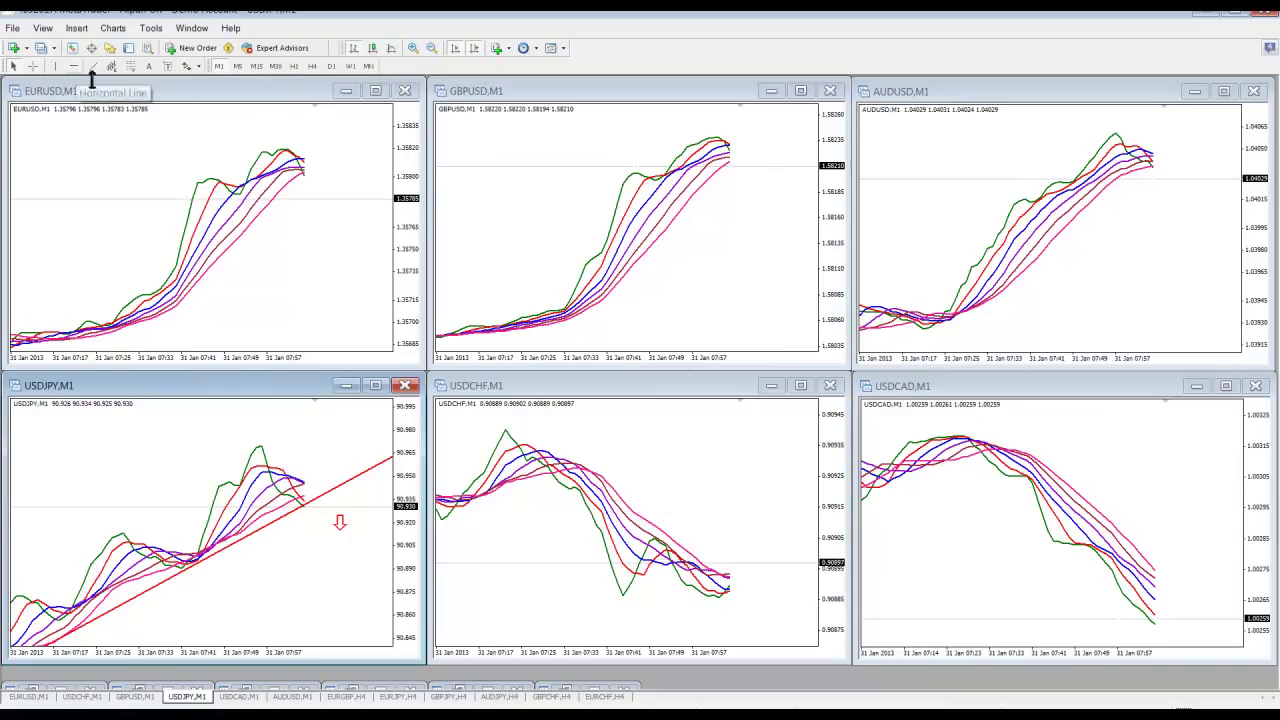
Step: Add a horizontal line above the recent USDJPY high, then retile the six charts
{"action": "left_click", "coordinate": [375, 385]}
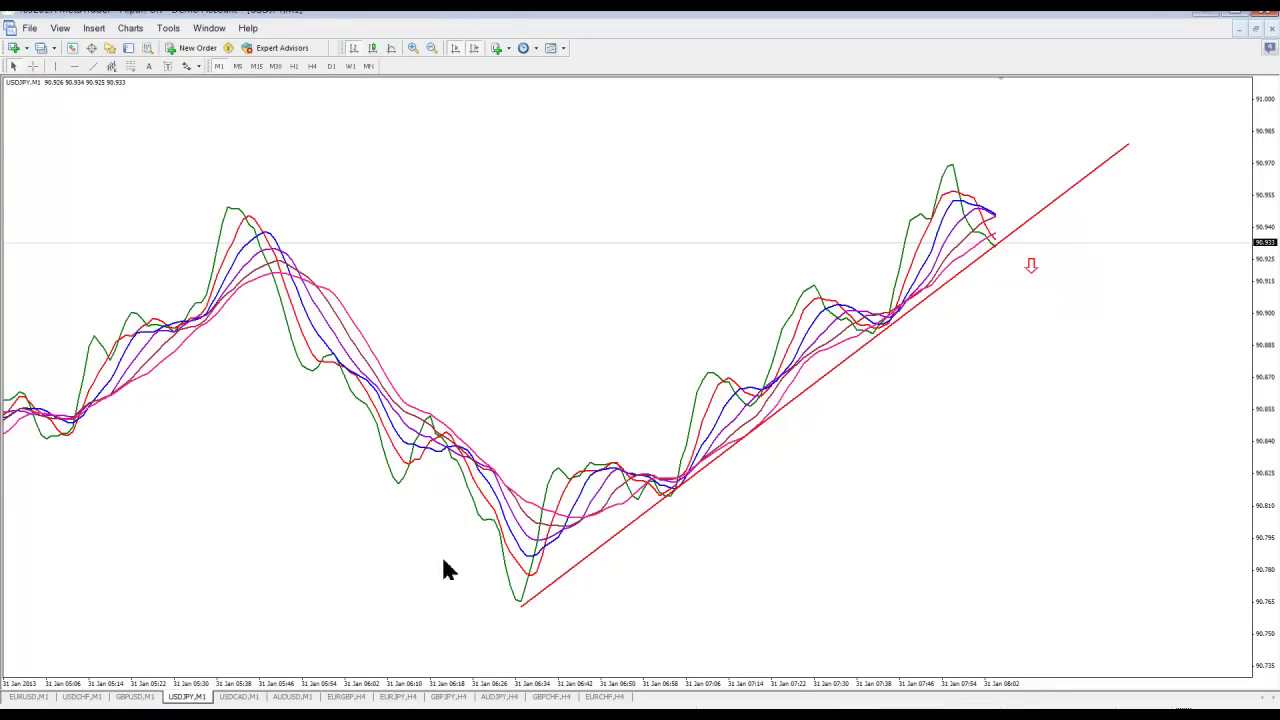
{"action": "left_click", "coordinate": [76, 65]}
{"action": "left_click", "coordinate": [955, 153]}
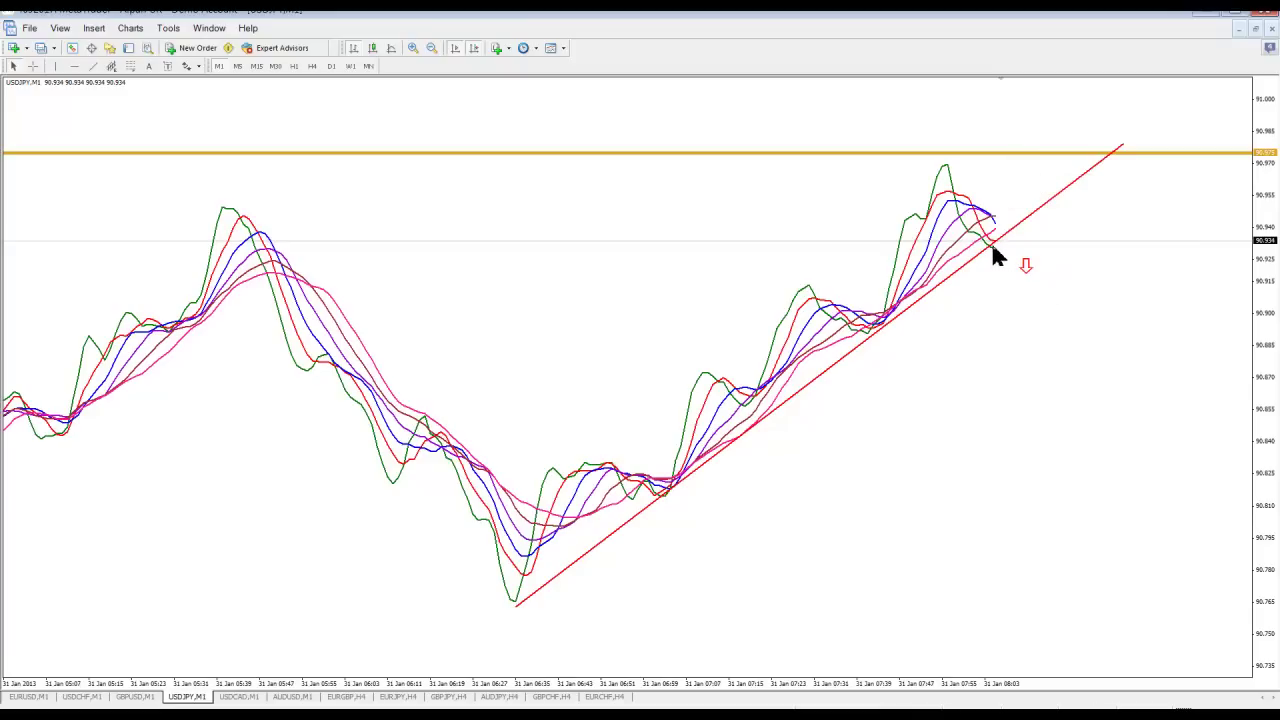
{"action": "mouse_move", "coordinate": [997, 250]}
{"action": "left_click", "coordinate": [1258, 30]}
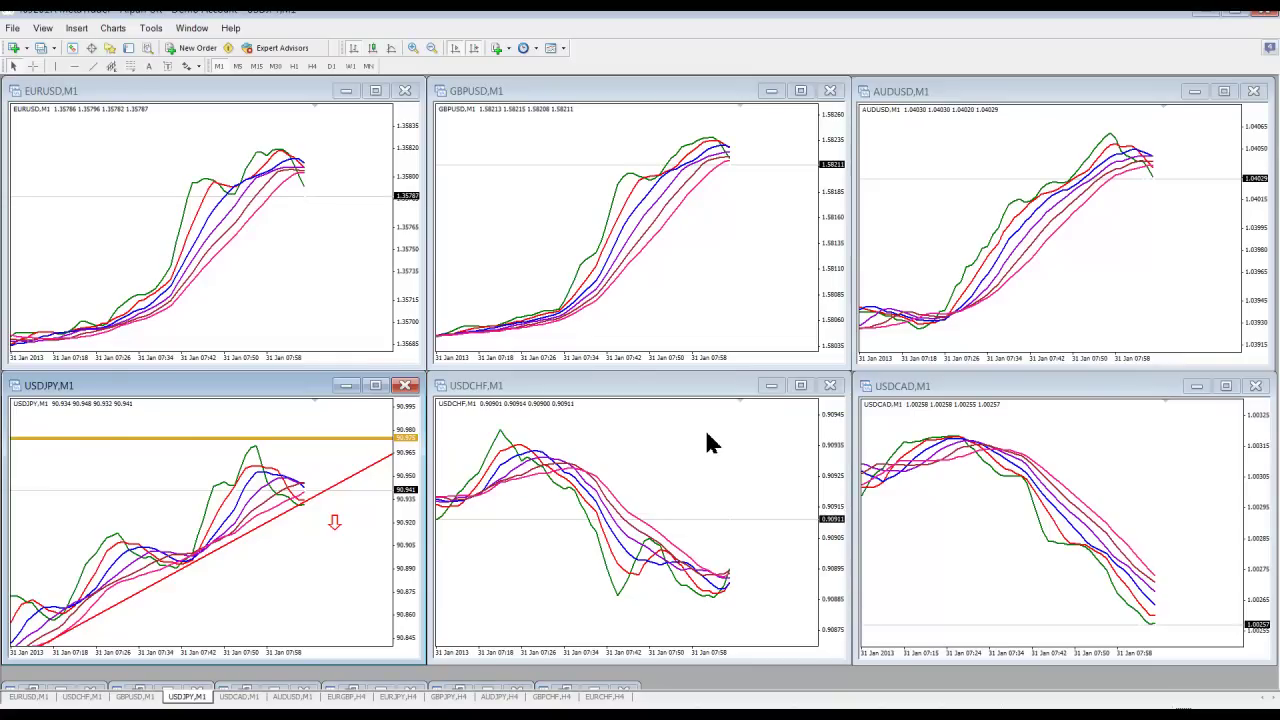
{"action": "mouse_move", "coordinate": [1045, 497]}
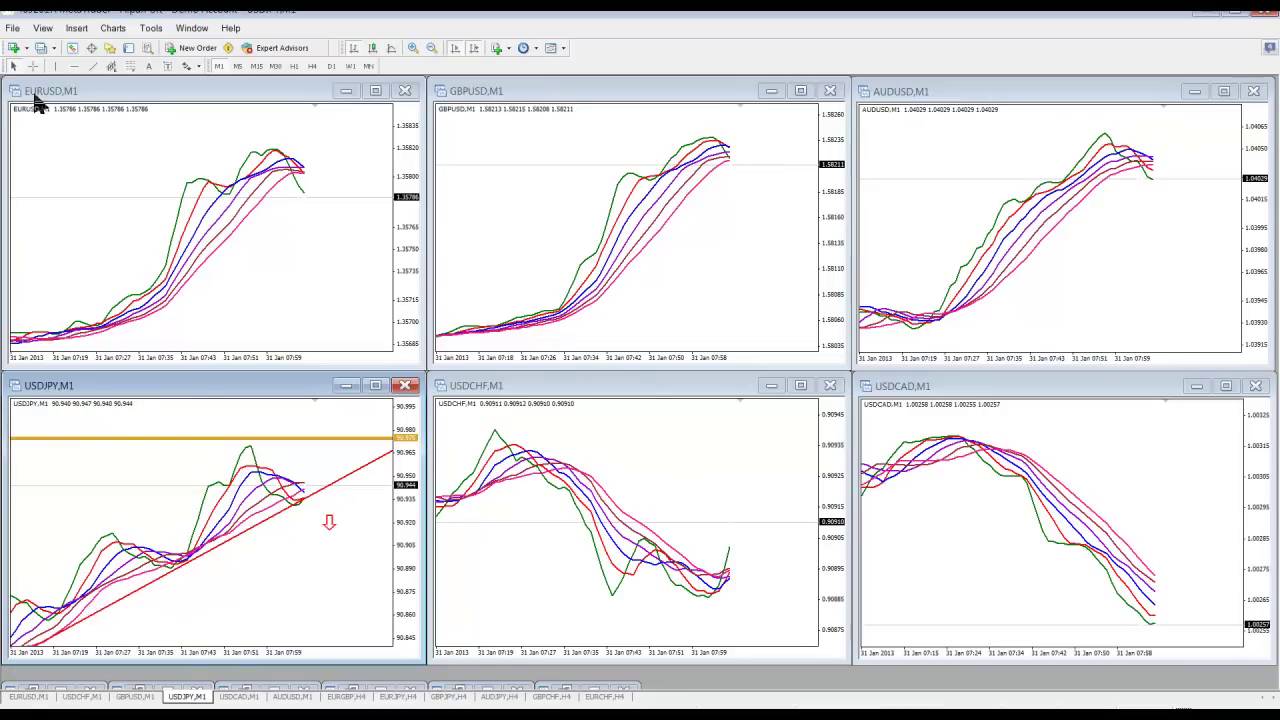
Step: Load the '3 MMA Weekly' profile and dismiss the moving-average value bubble
{"action": "left_click", "coordinate": [40, 48]}
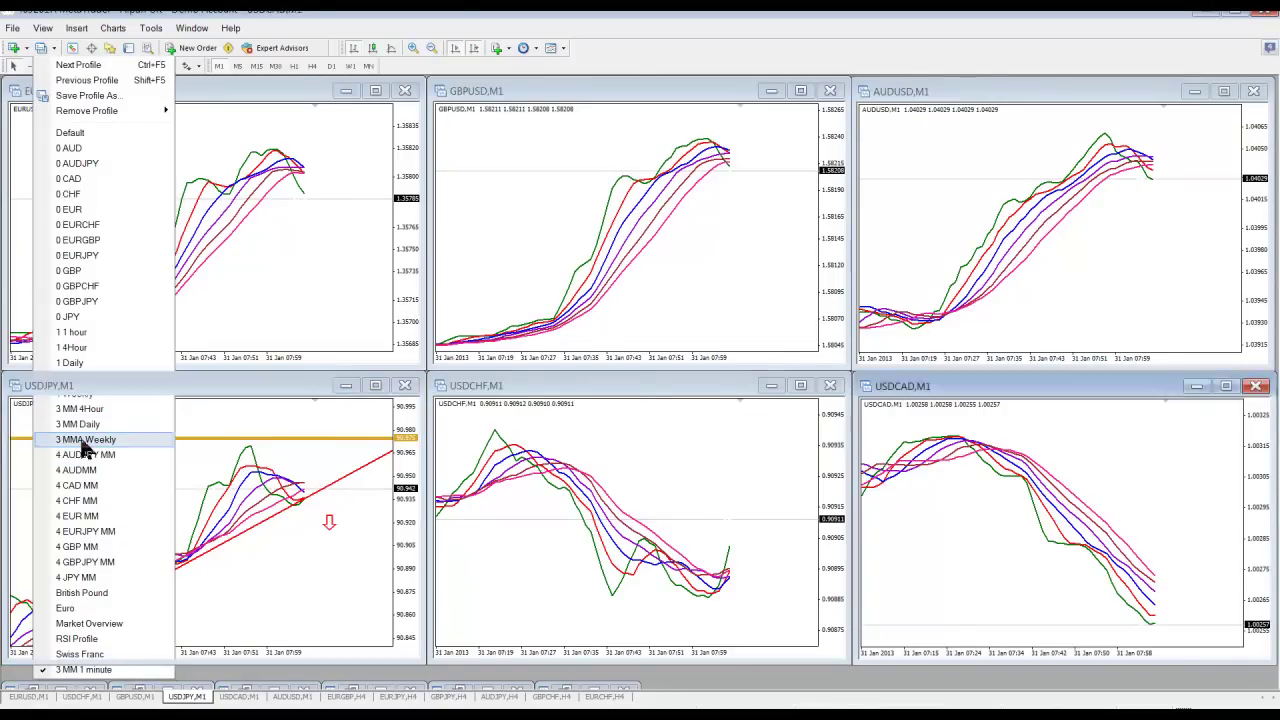
{"action": "left_click", "coordinate": [86, 440]}
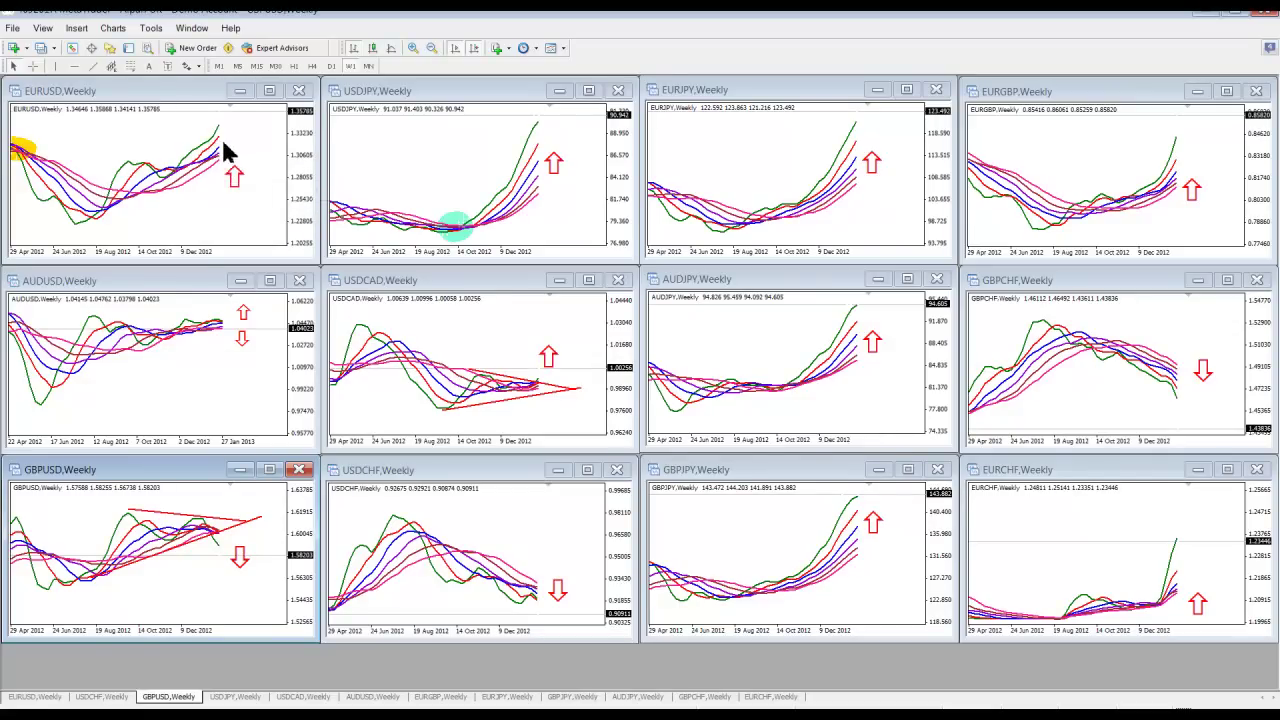
{"action": "left_click", "coordinate": [236, 176]}
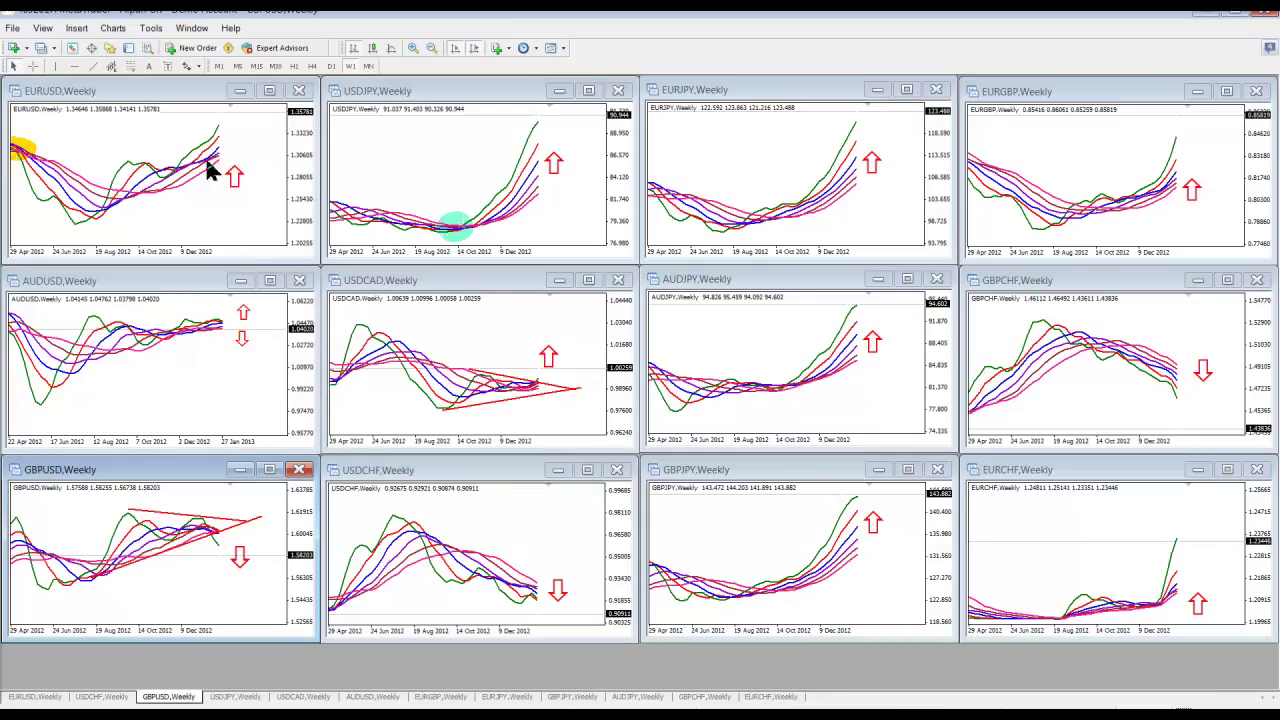
{"action": "mouse_move", "coordinate": [223, 335]}
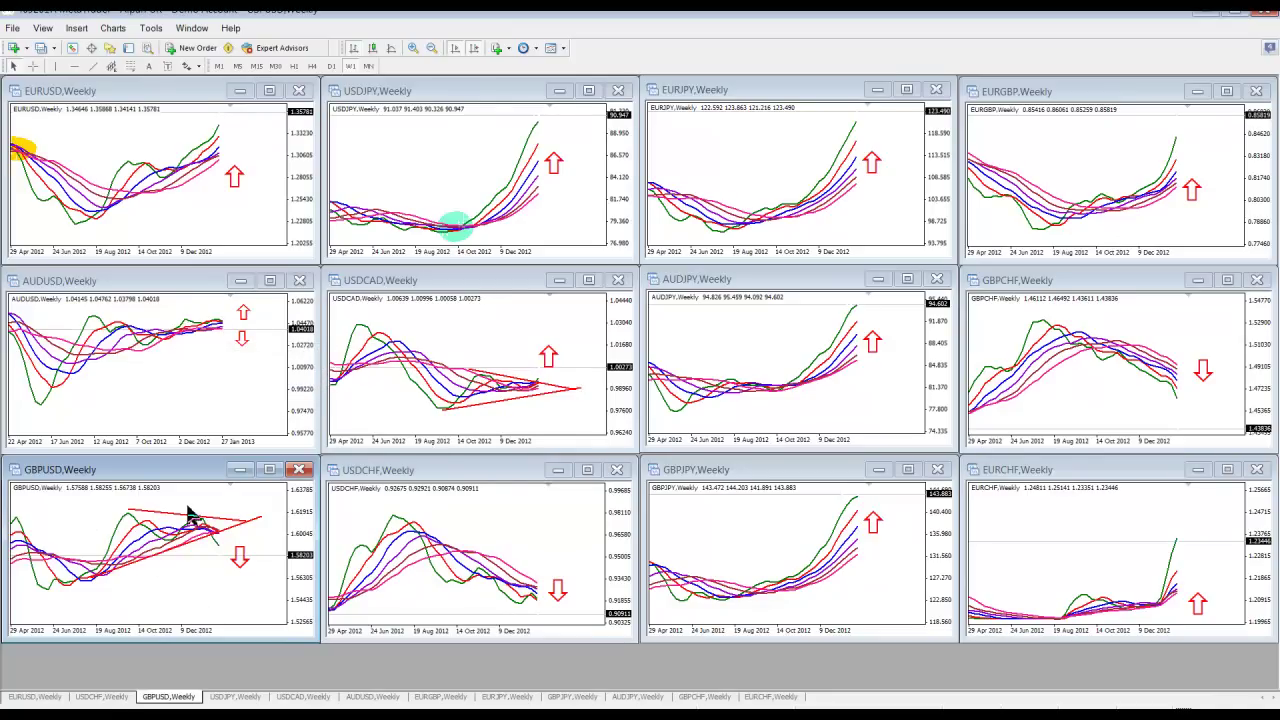
{"action": "mouse_move", "coordinate": [212, 533]}
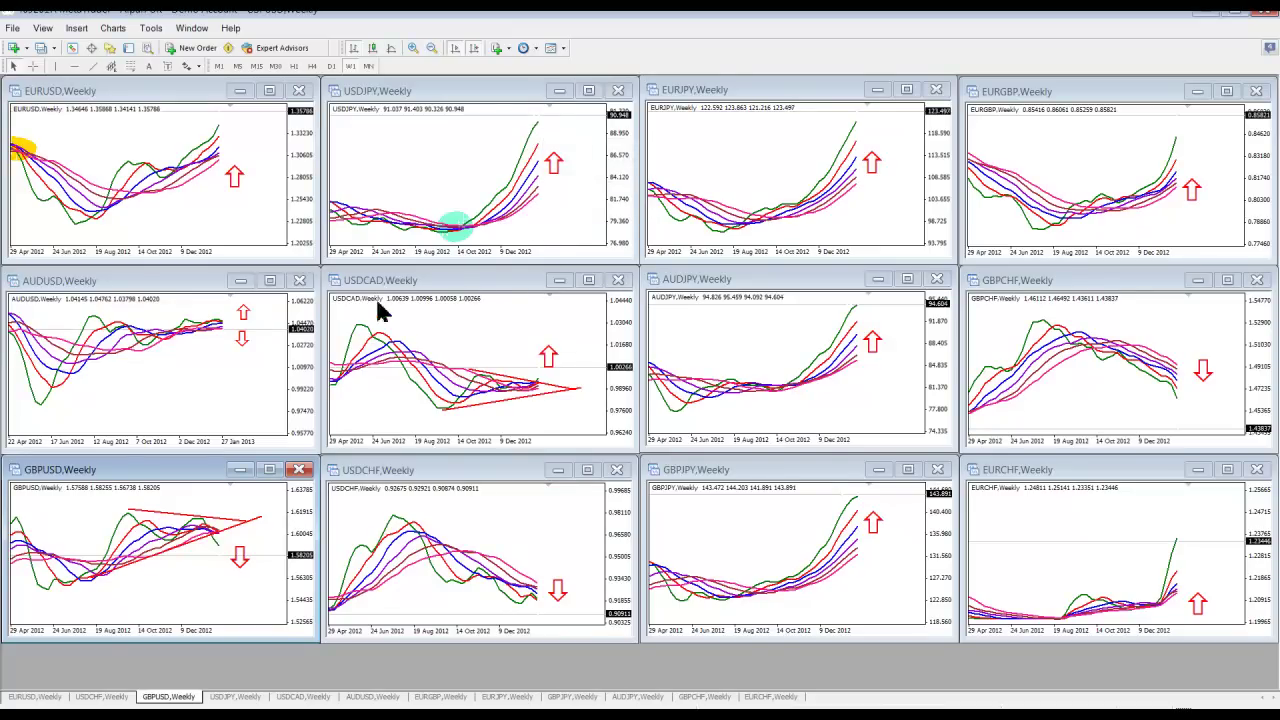
{"action": "mouse_move", "coordinate": [533, 400]}
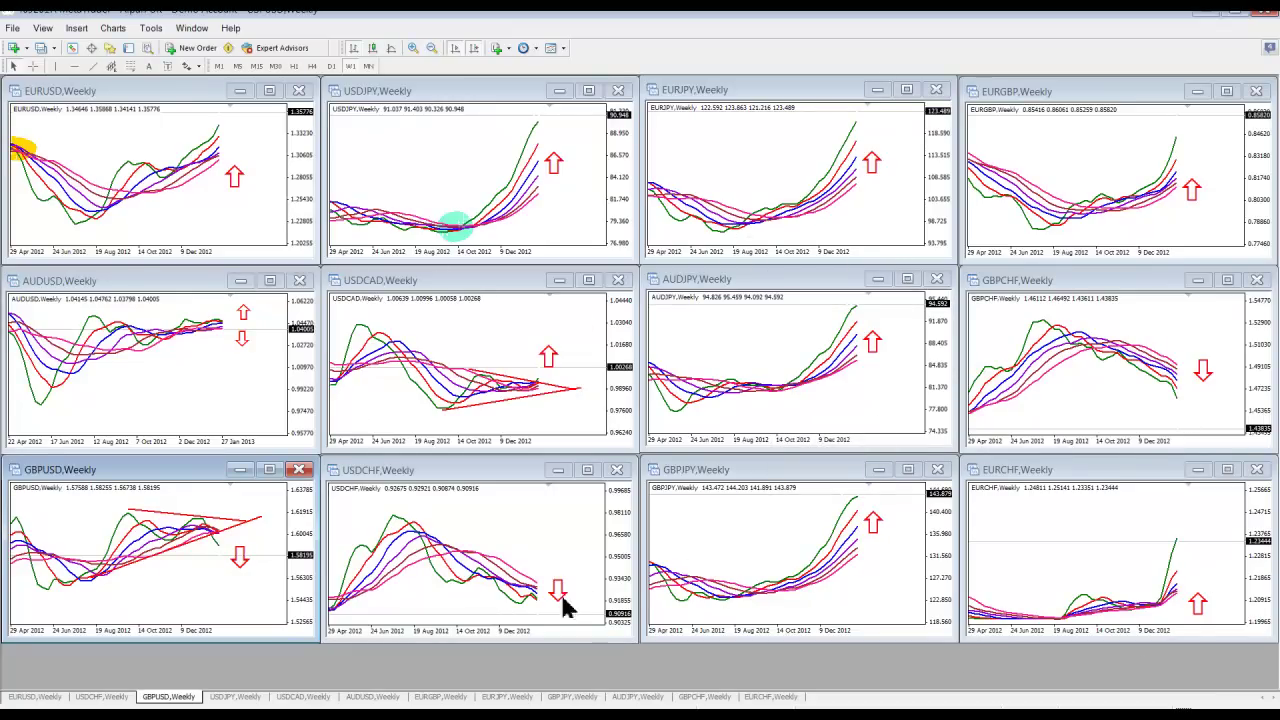
Step: Switch back to the '3 MM Daily' profile with its Trending, Messy and Channel Bounce notes
{"action": "mouse_move", "coordinate": [538, 392]}
{"action": "mouse_move", "coordinate": [460, 233]}
{"action": "left_click", "coordinate": [41, 48]}
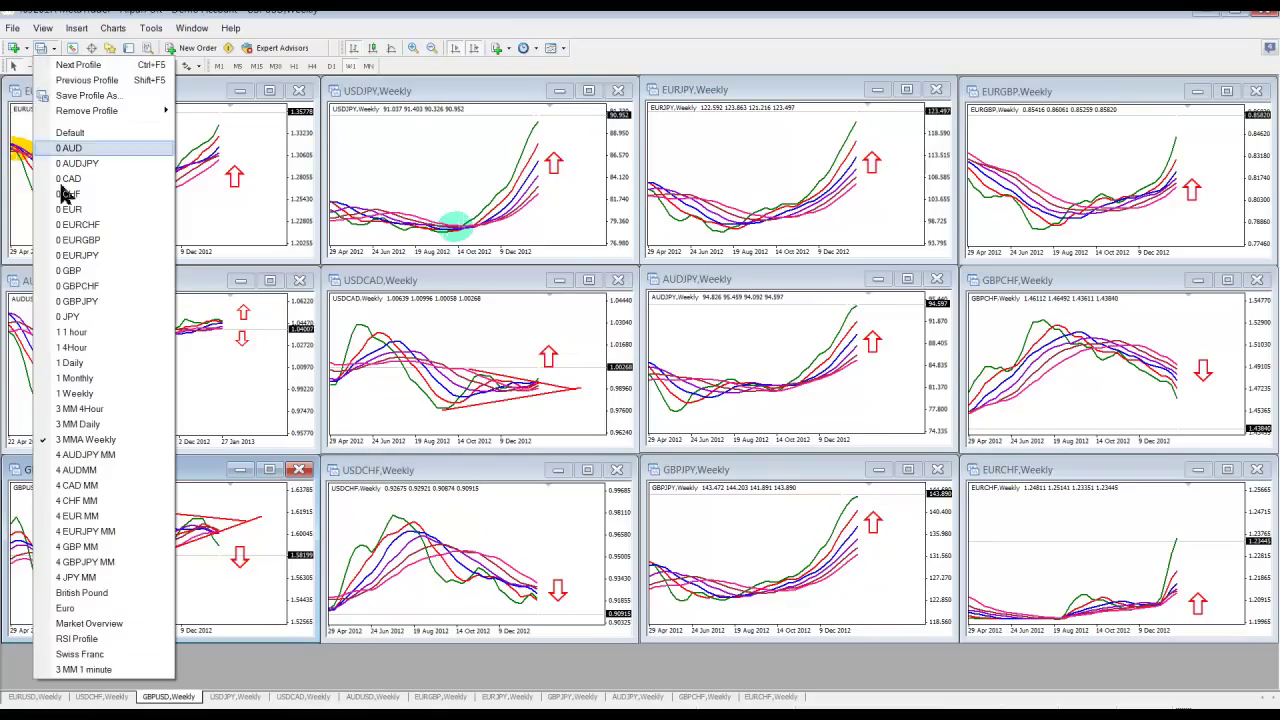
{"action": "left_click", "coordinate": [76, 424]}
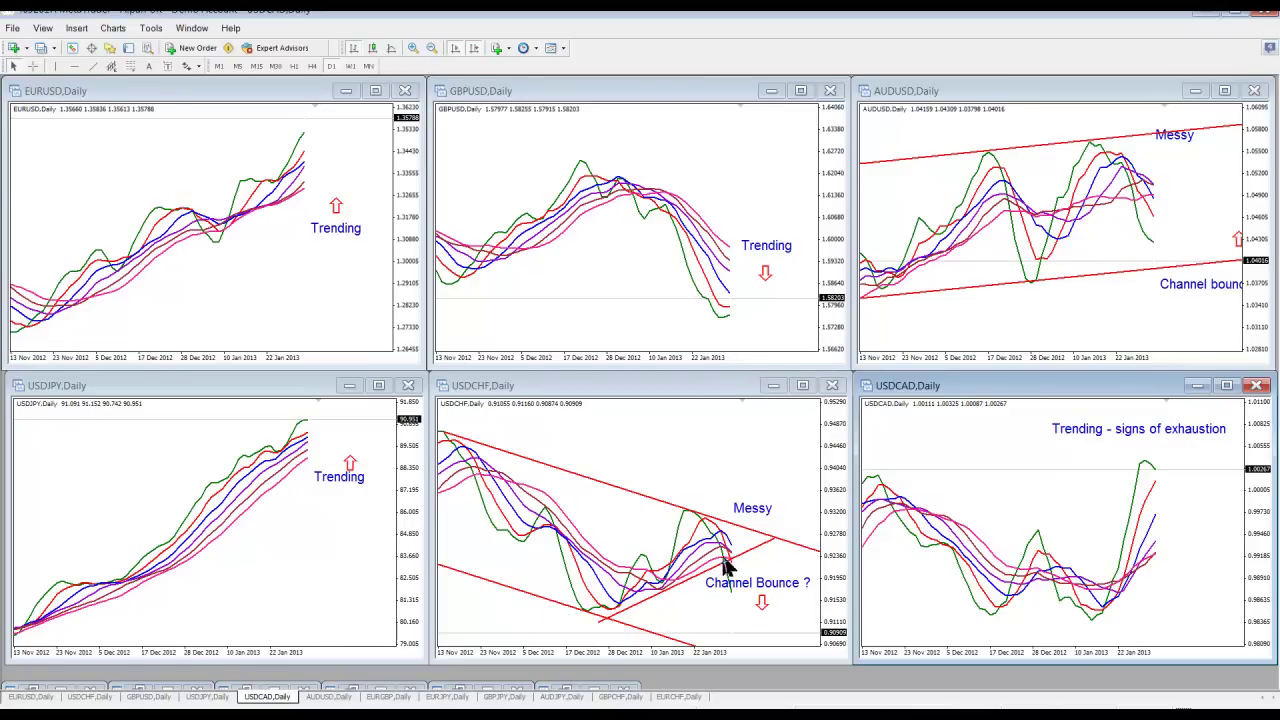
Step: Maximize the USDCHF daily chart and compress its price scale to reveal the full channel
{"action": "left_click", "coordinate": [802, 386]}
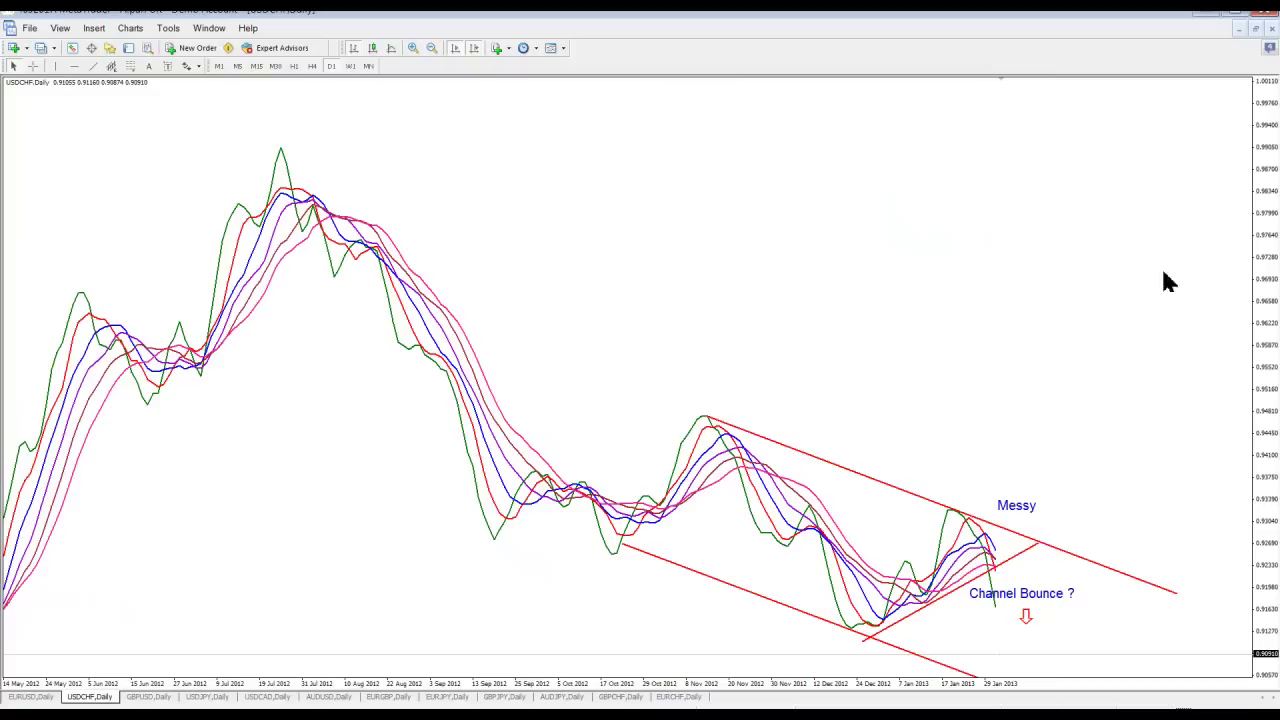
{"action": "left_click_drag", "start_coordinate": [1268, 254], "coordinate": [1268, 300]}
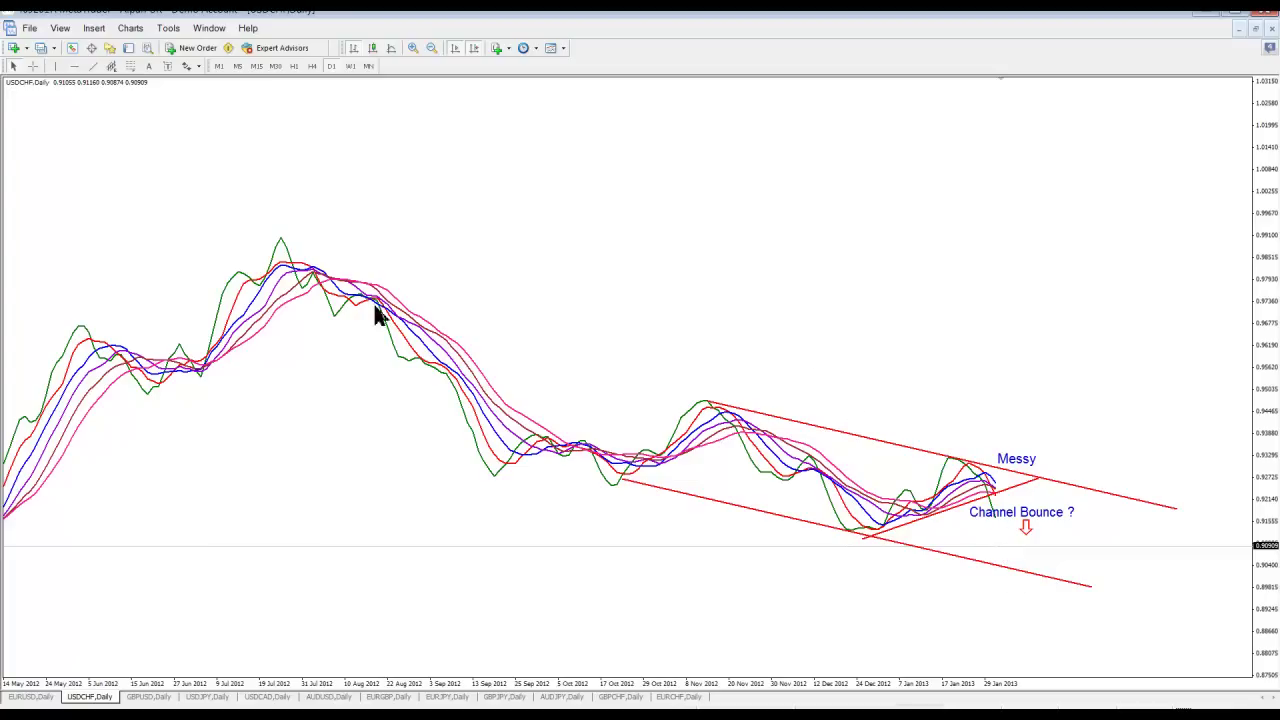
{"action": "middle_click", "coordinate": [697, 294]}
{"action": "middle_click", "coordinate": [578, 190]}
{"action": "right_click", "coordinate": [580, 186]}
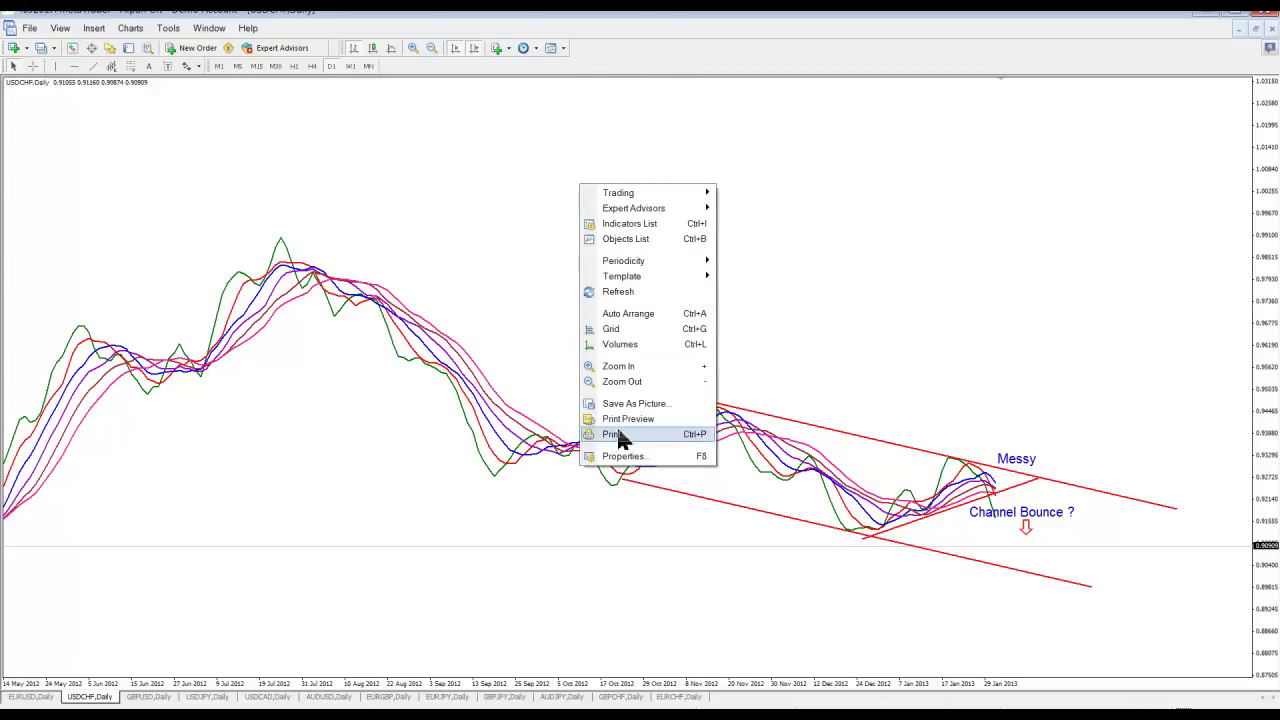
{"action": "left_click", "coordinate": [458, 116]}
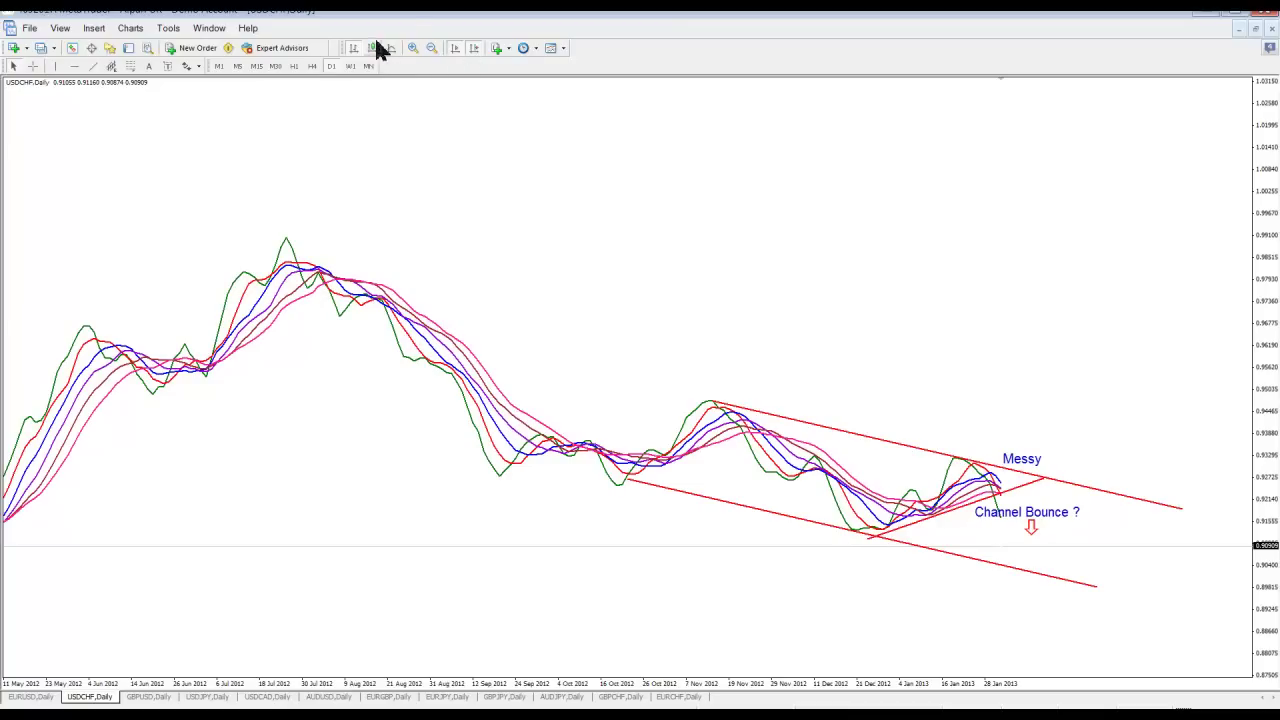
{"action": "right_click", "coordinate": [655, 143]}
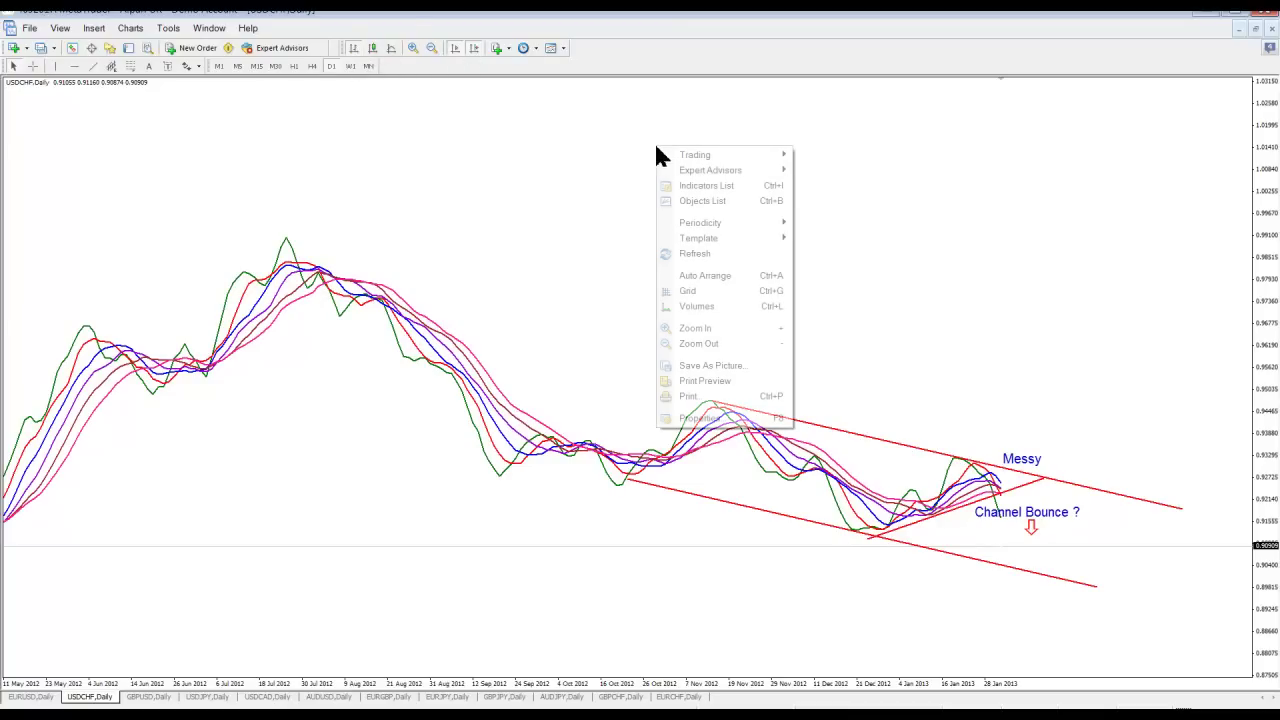
{"action": "left_click", "coordinate": [700, 420]}
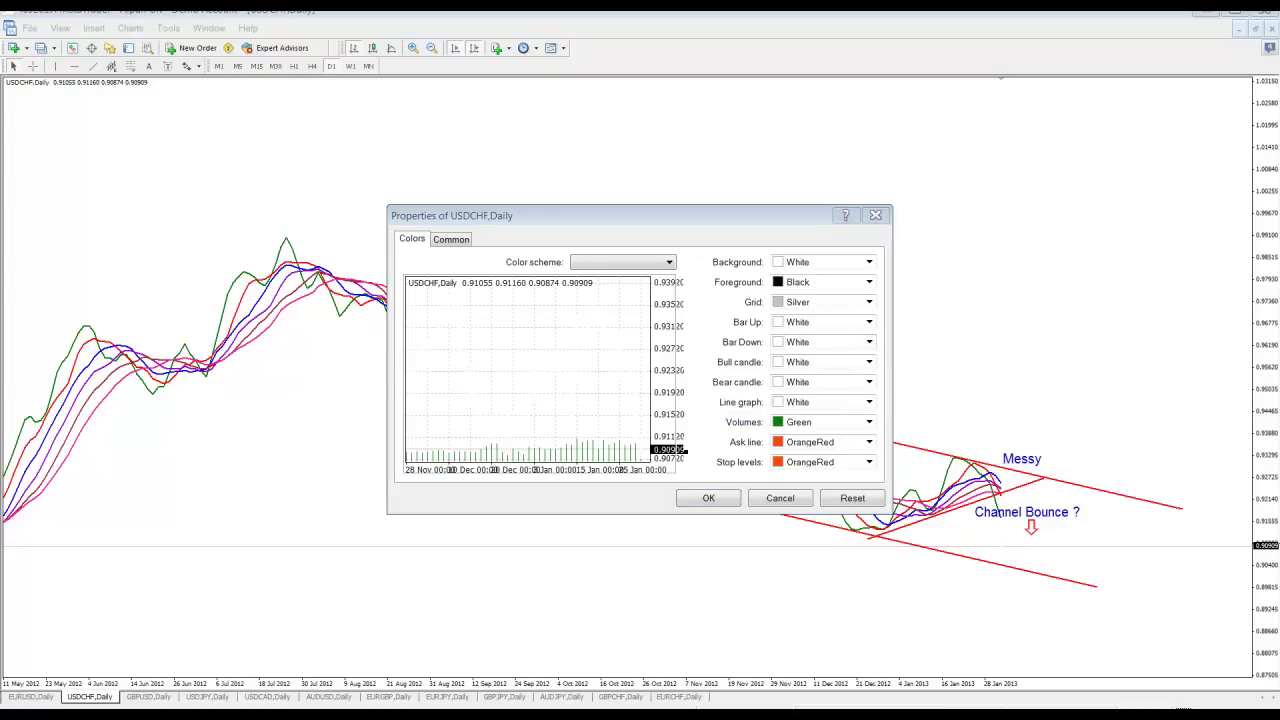
{"action": "key", "text": "Up"}
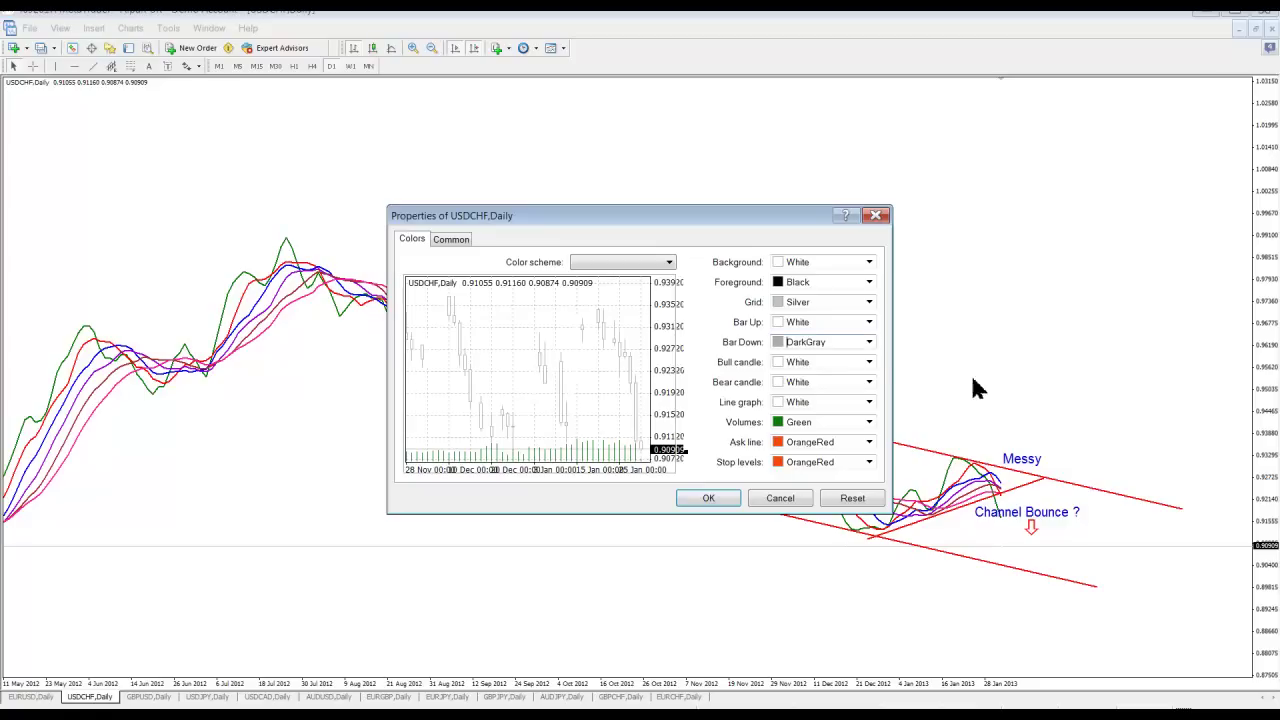
{"action": "left_click", "coordinate": [874, 323]}
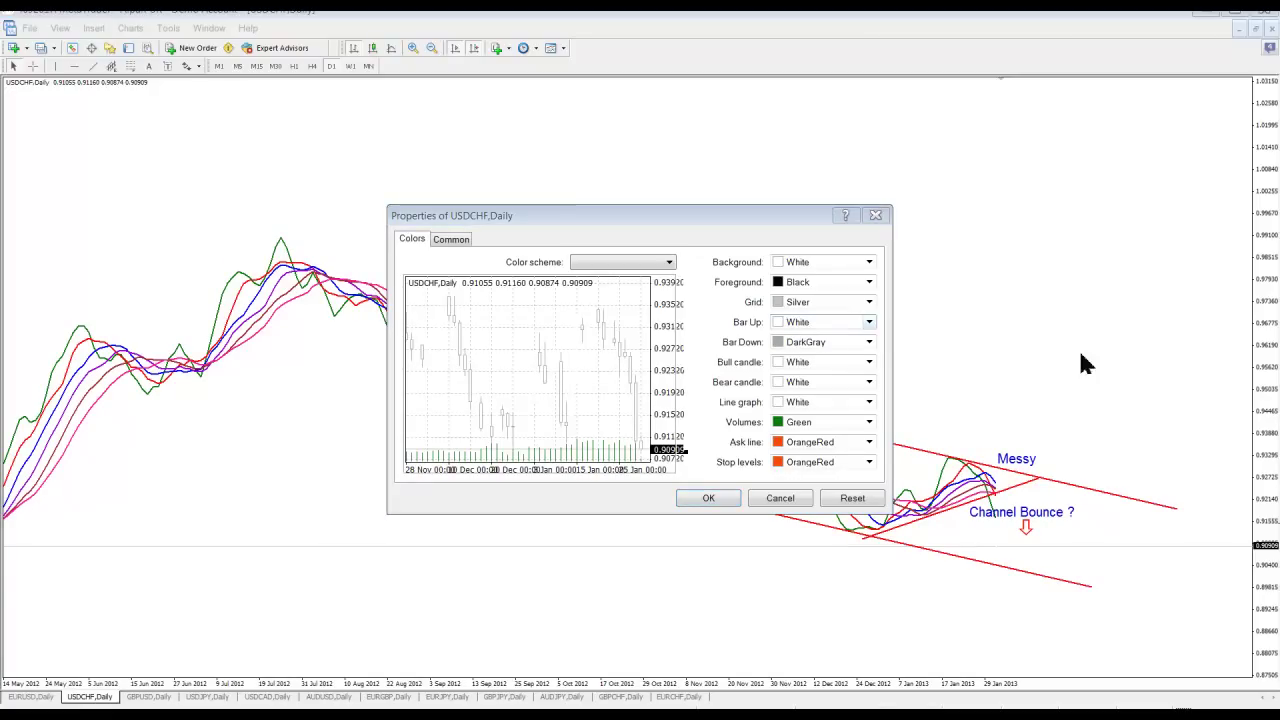
{"action": "left_click", "coordinate": [708, 497]}
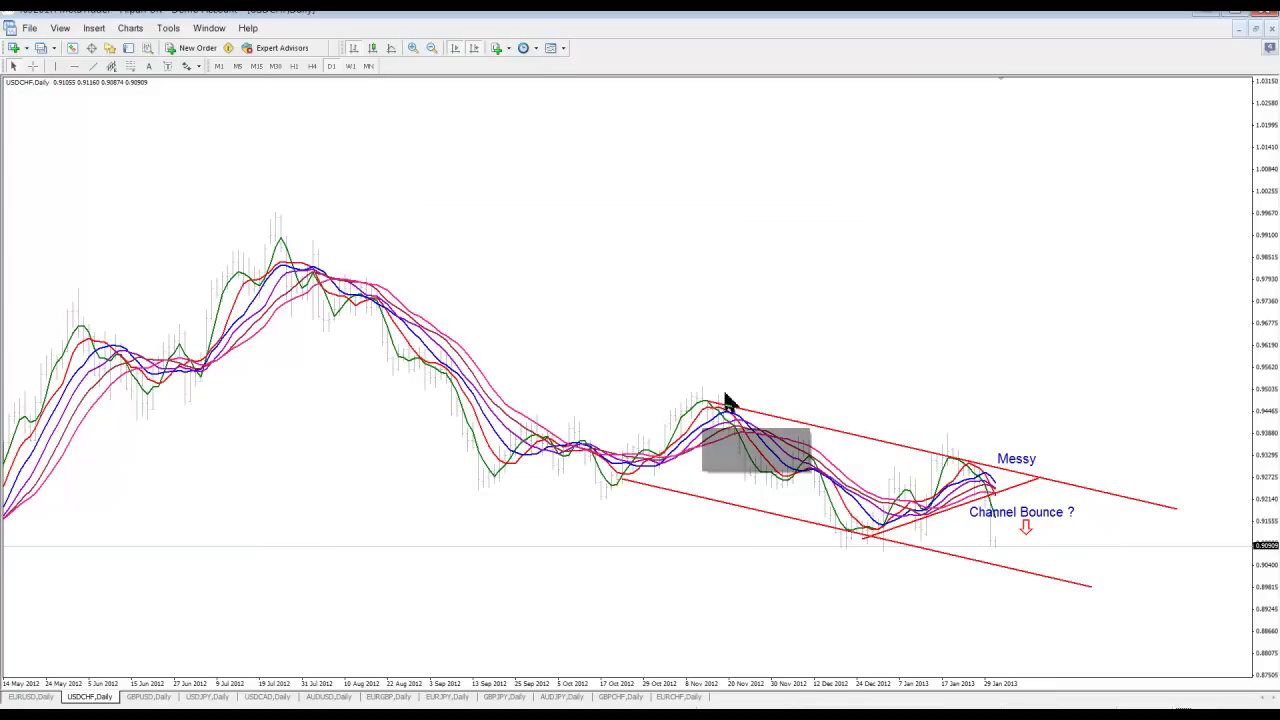
{"action": "right_click", "coordinate": [951, 347]}
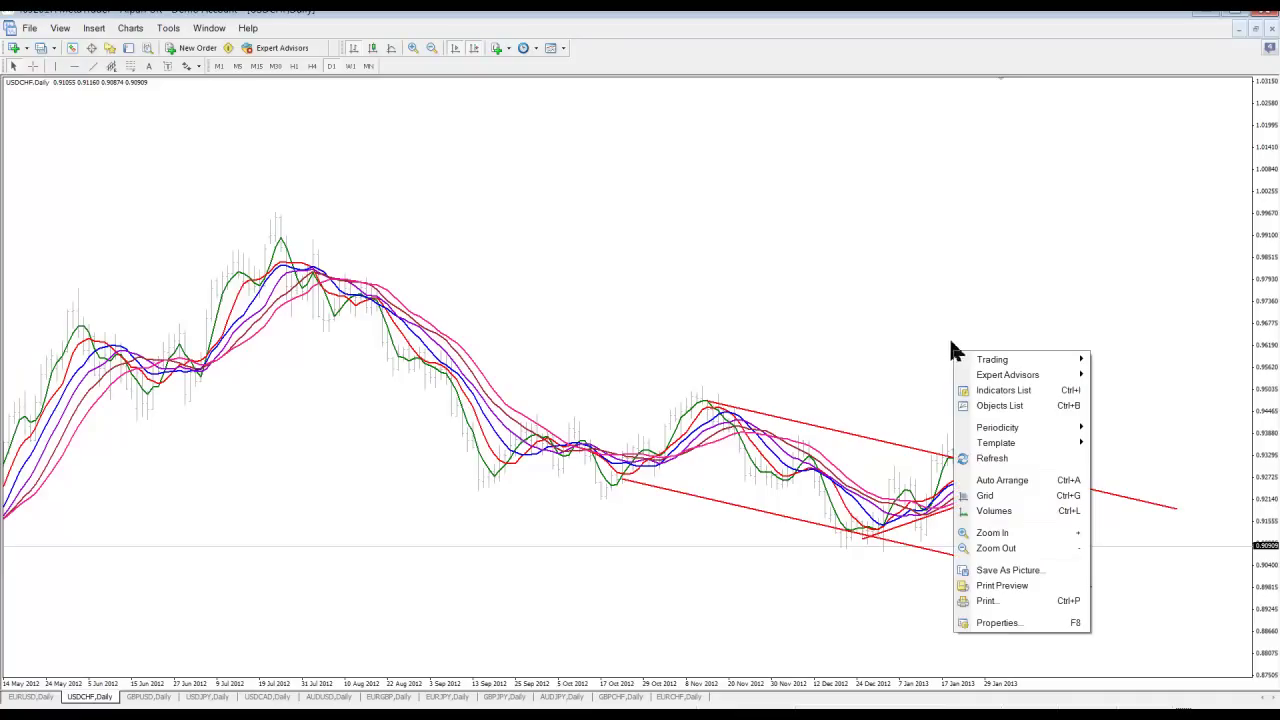
{"action": "left_click", "coordinate": [998, 622]}
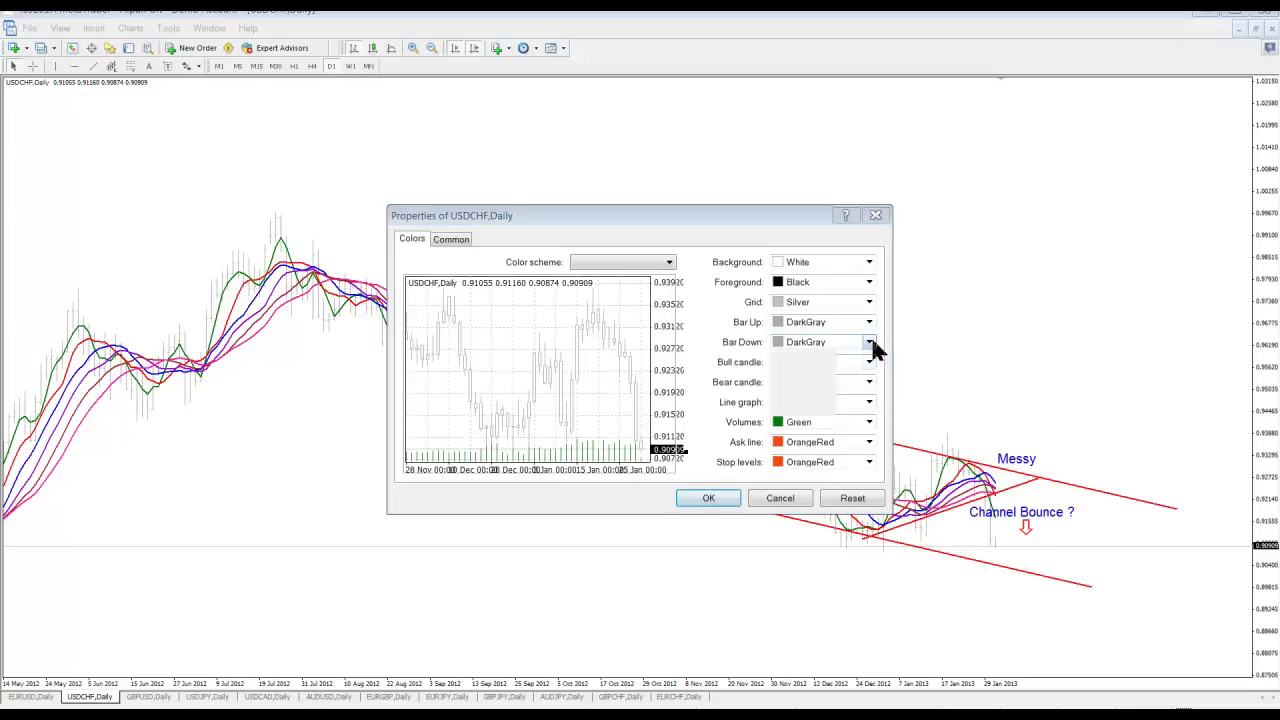
{"action": "left_click", "coordinate": [868, 398]}
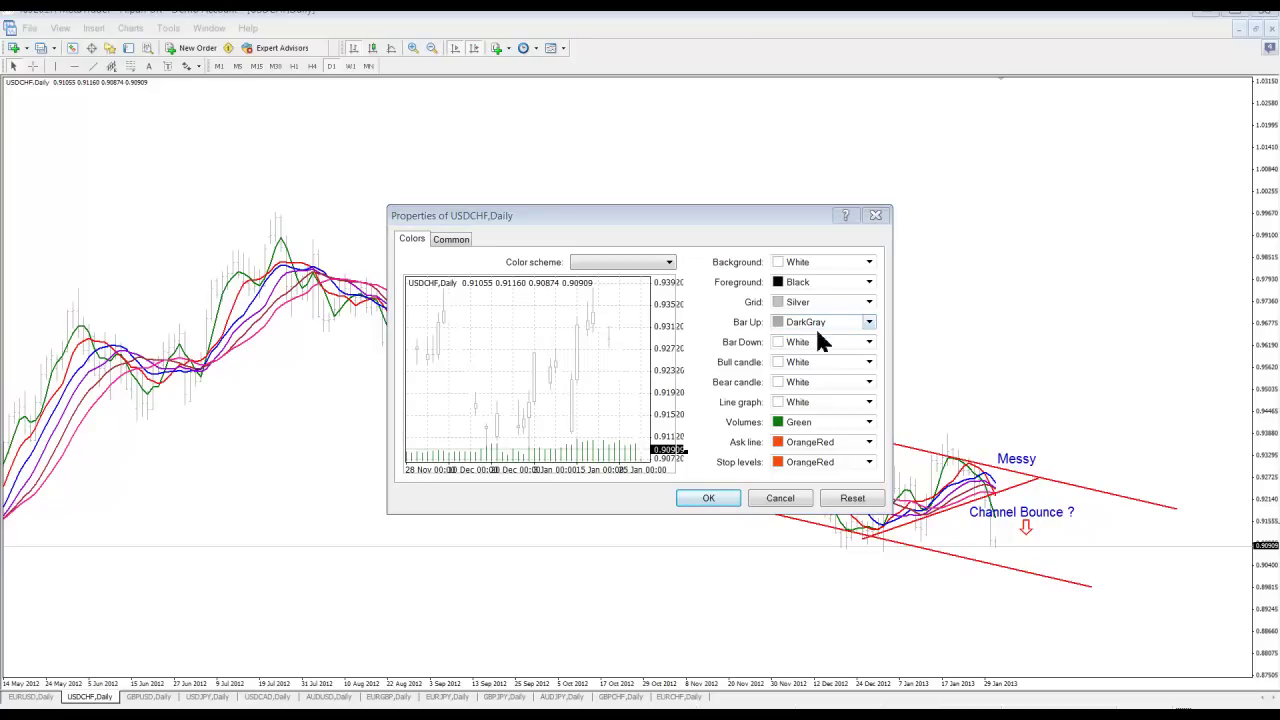
{"action": "key", "text": "w"}
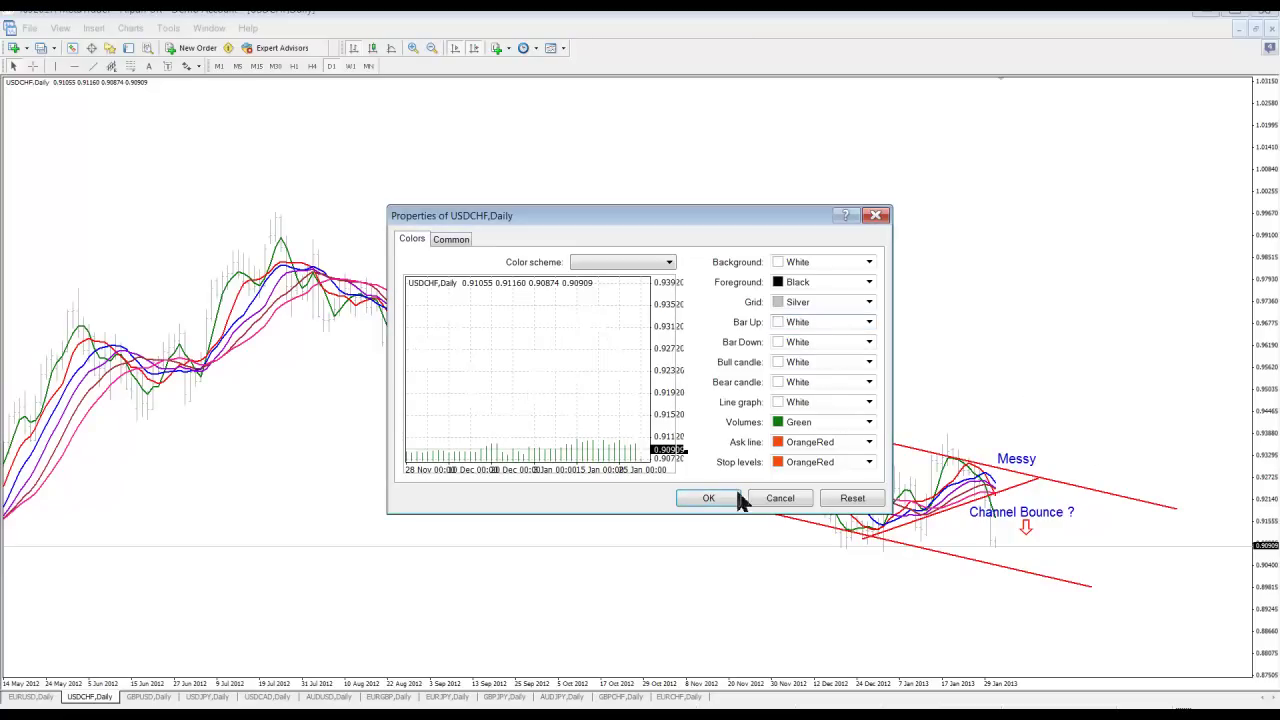
{"action": "left_click", "coordinate": [708, 498]}
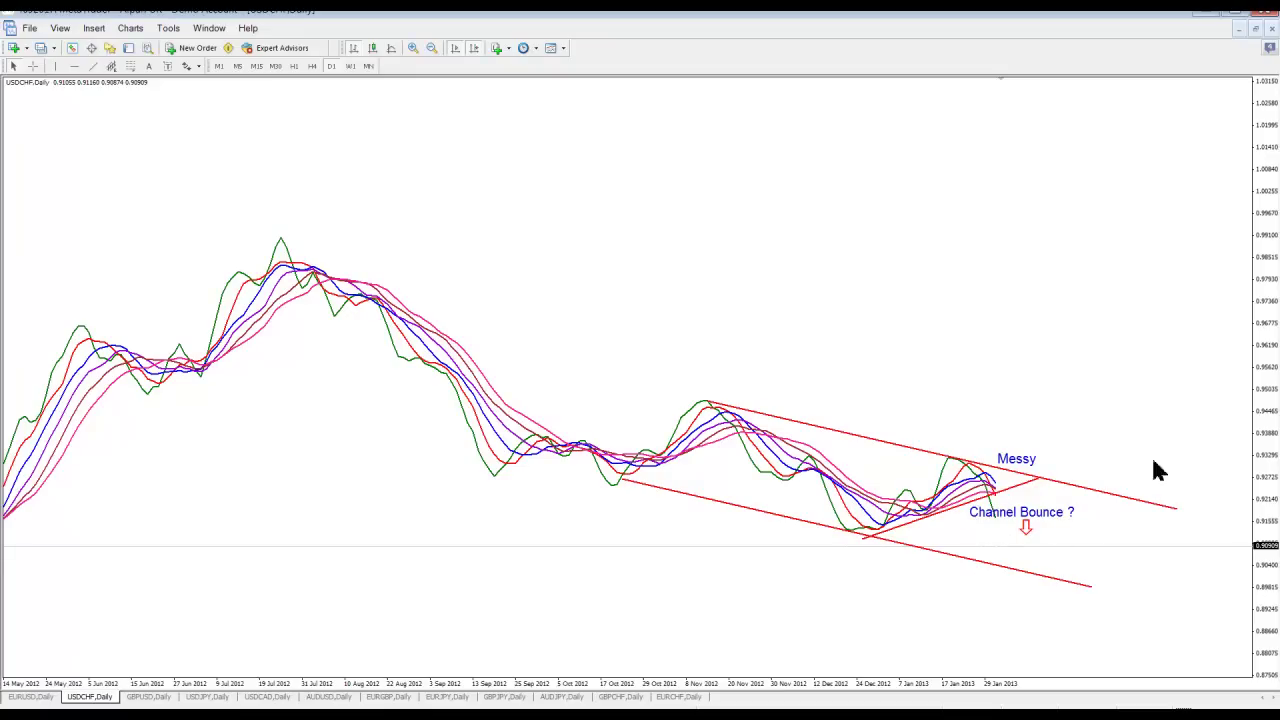
Step: Retile the daily charts, re-fit the USDCHF price scale, and view AUDUSD full-size before retiling
{"action": "left_click", "coordinate": [1256, 30]}
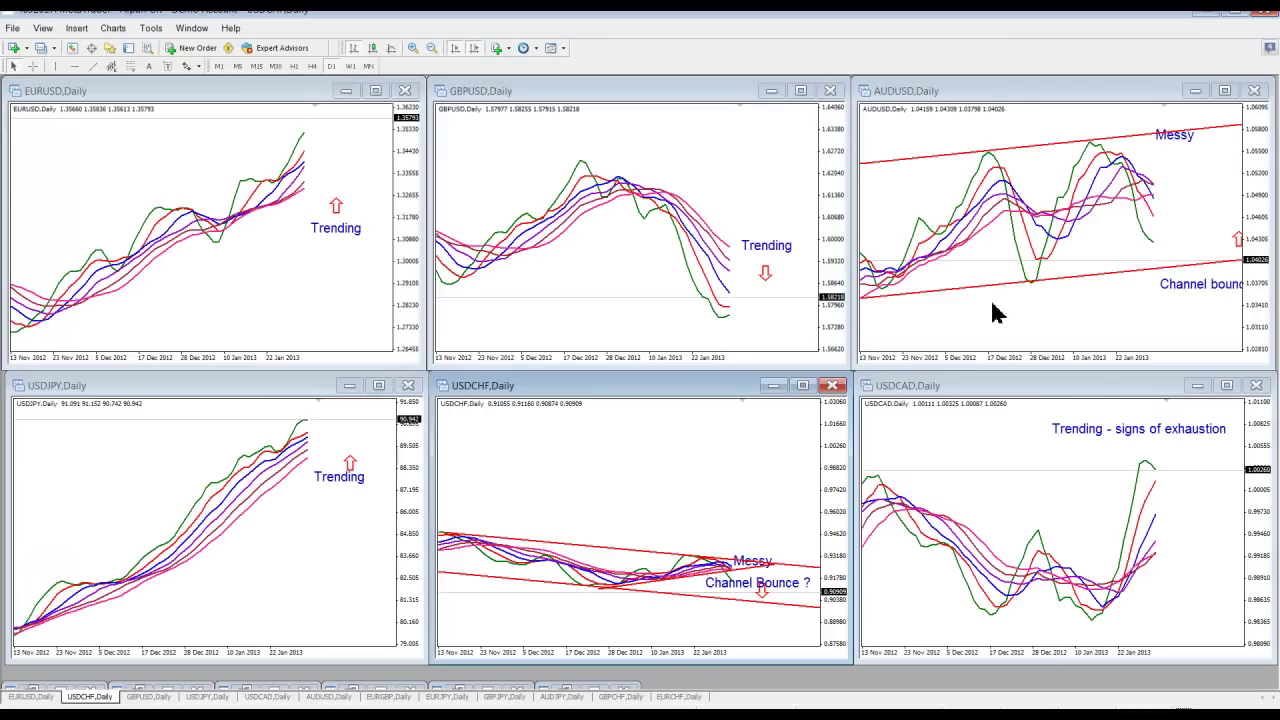
{"action": "double_click", "coordinate": [840, 558]}
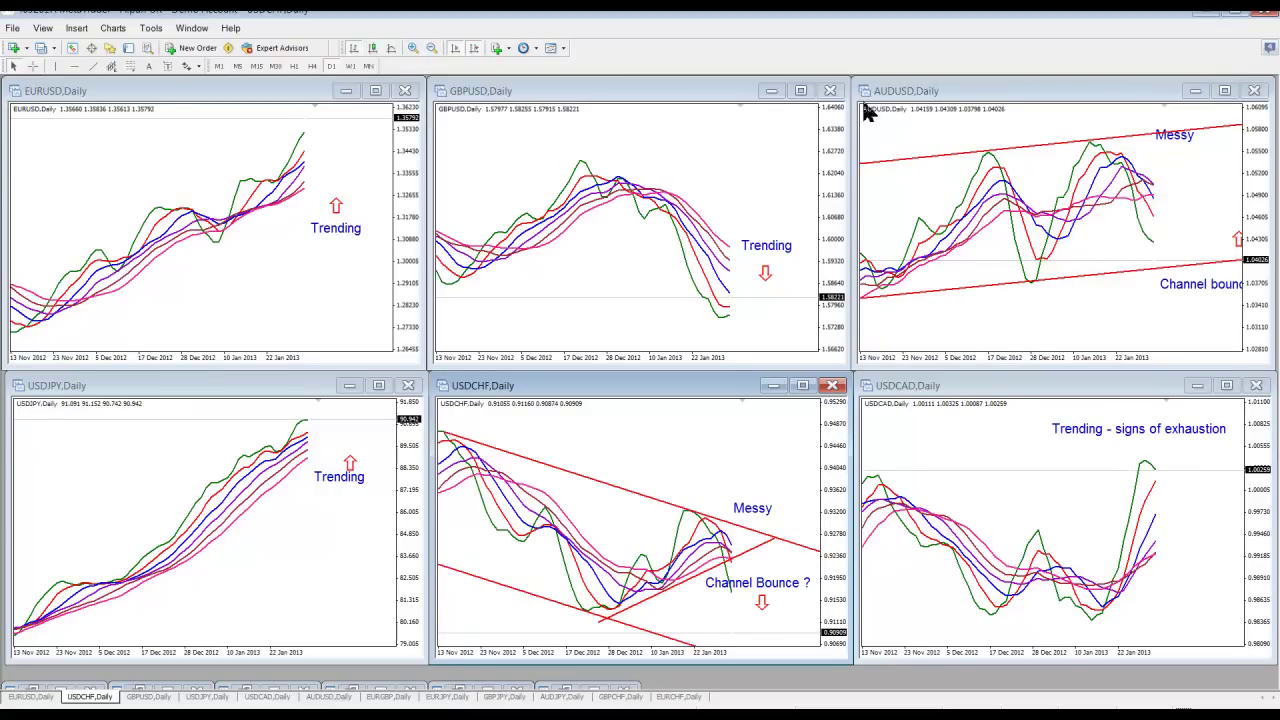
{"action": "left_click", "coordinate": [1229, 91]}
{"action": "left_click", "coordinate": [1224, 90]}
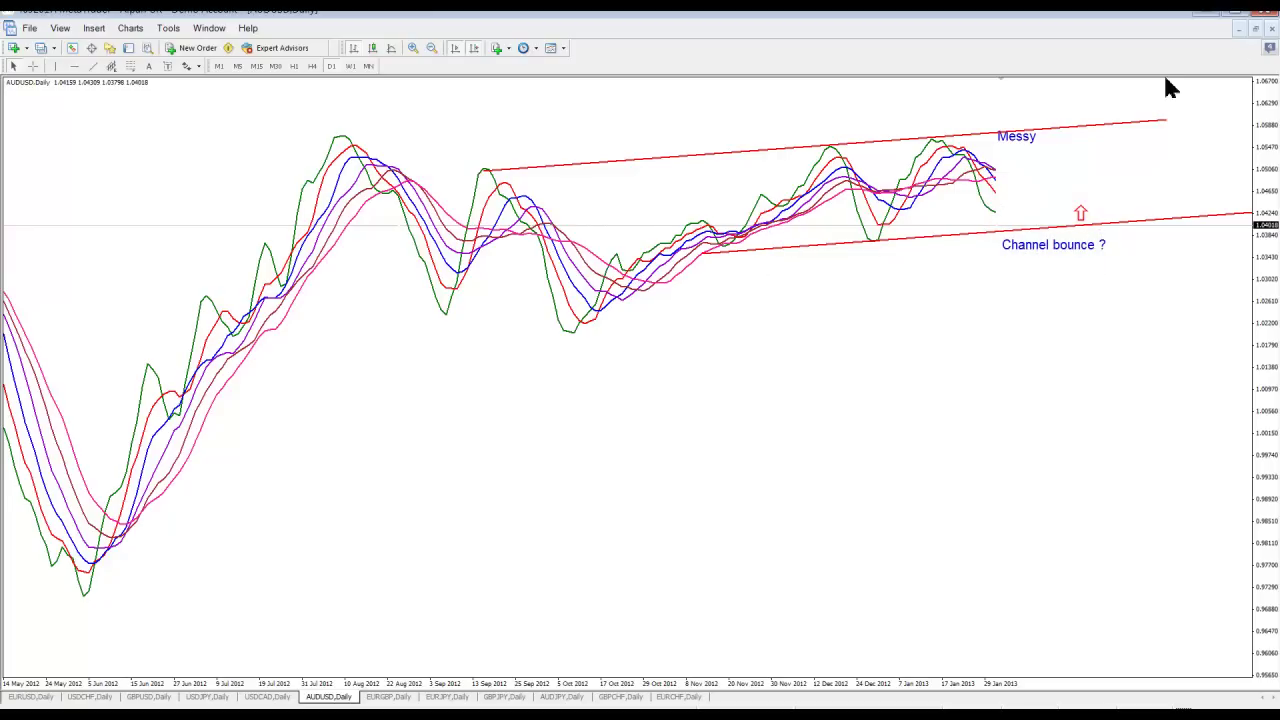
{"action": "left_click", "coordinate": [1256, 30]}
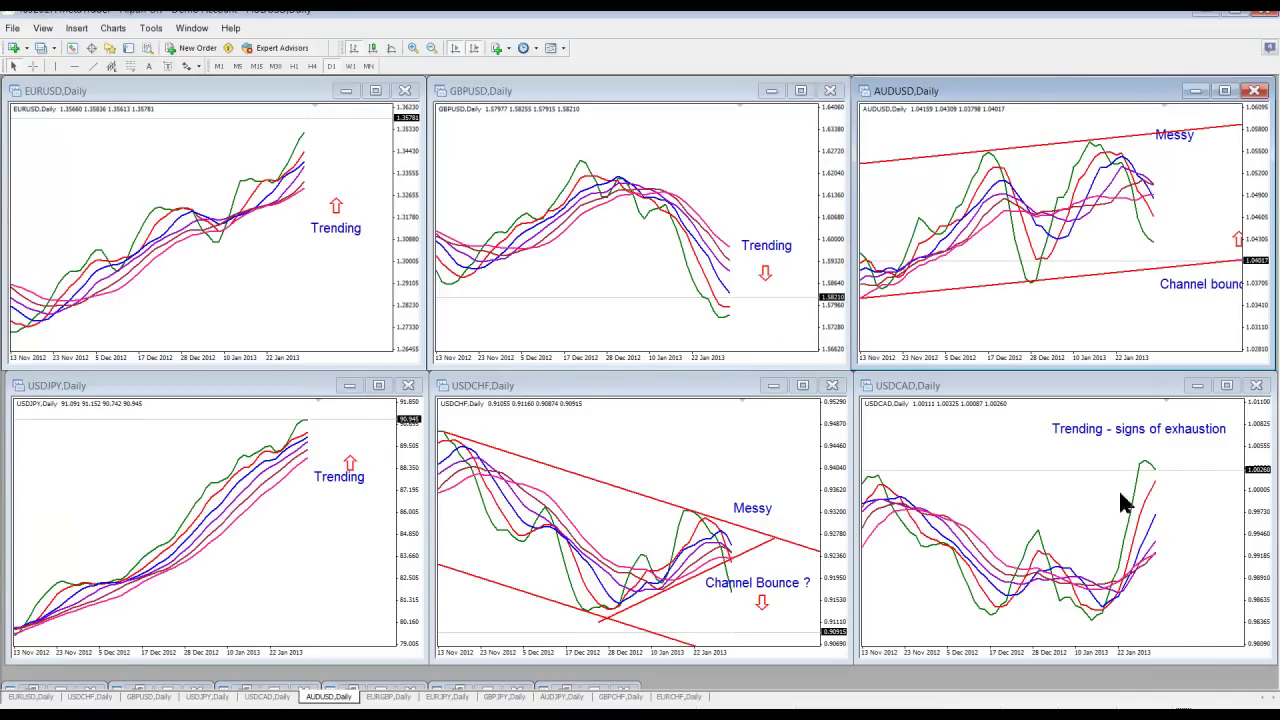
Step: Preview the '1 4Hour' RSI profile, then the '3 MM 4Hour' moving-average profile
{"action": "left_click", "coordinate": [42, 48]}
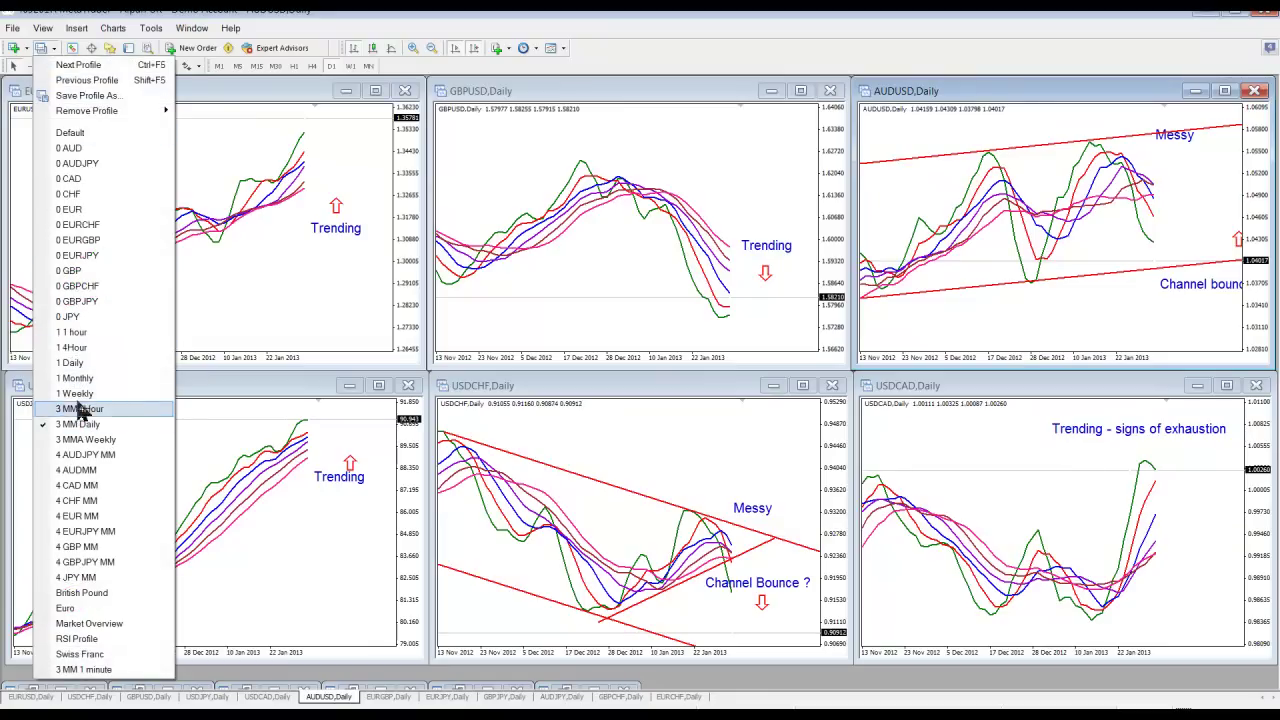
{"action": "left_click", "coordinate": [72, 347]}
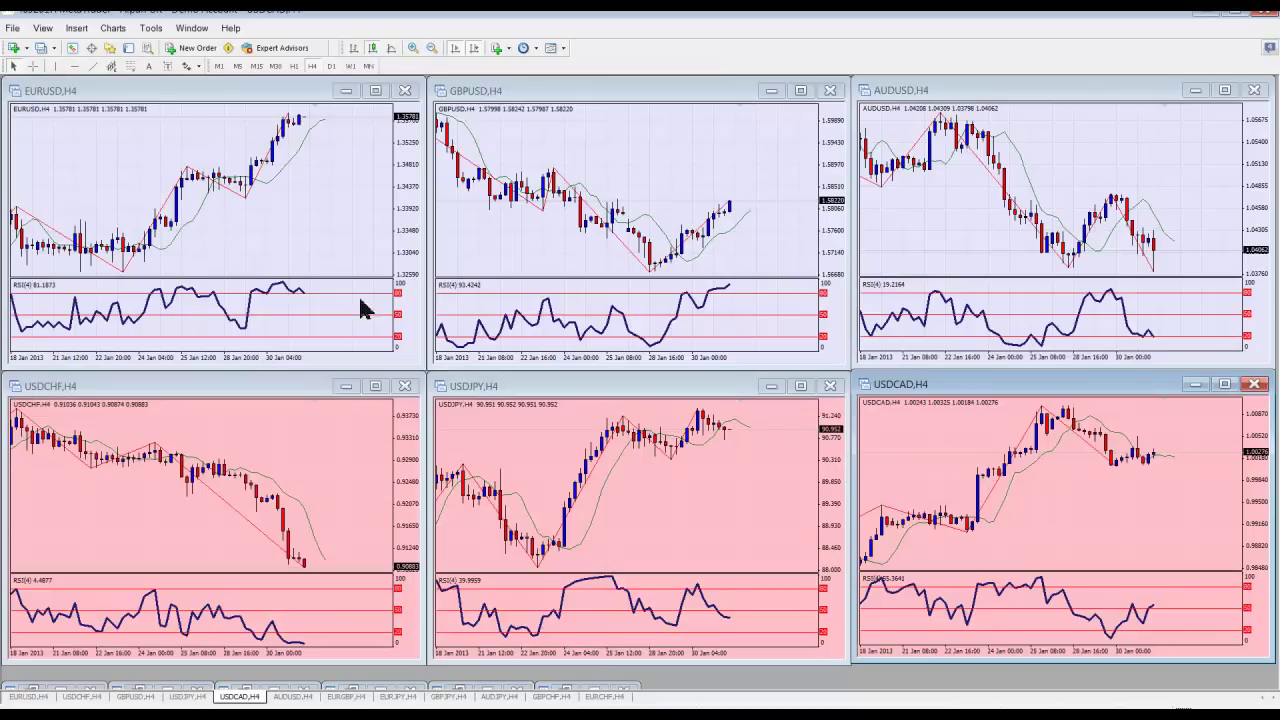
{"action": "left_click", "coordinate": [42, 48]}
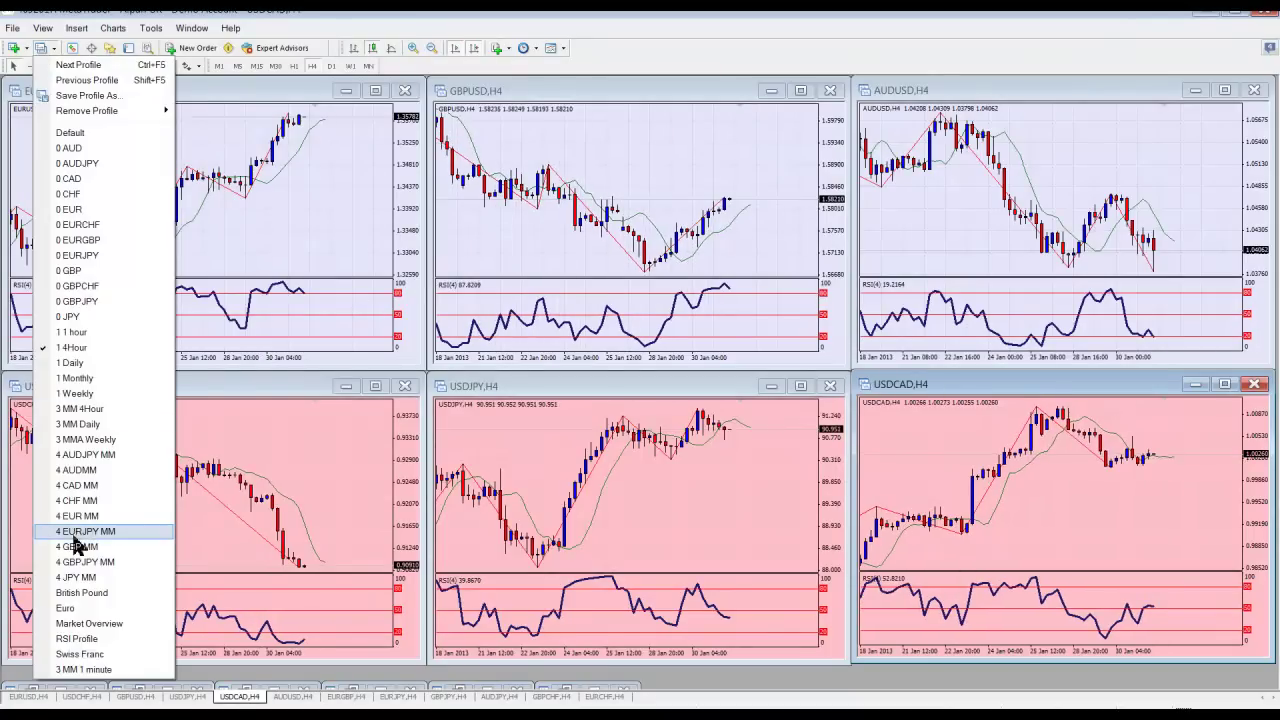
{"action": "left_click", "coordinate": [82, 410]}
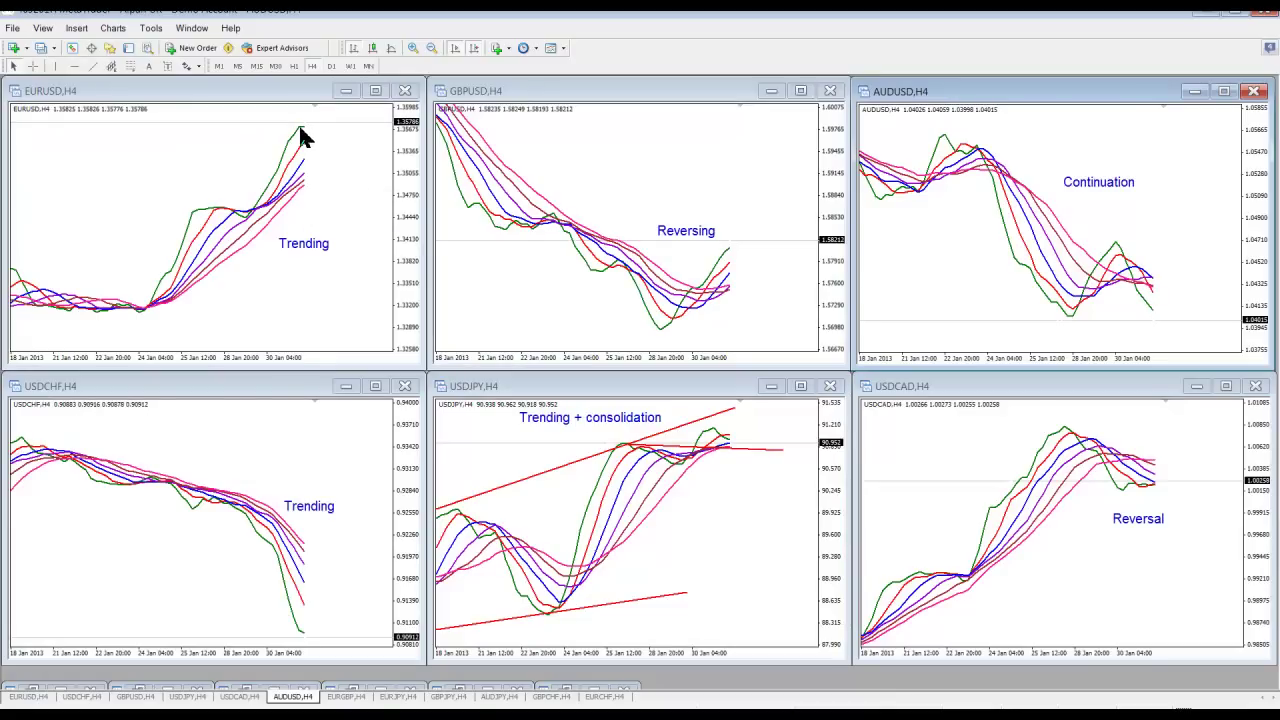
{"action": "mouse_move", "coordinate": [303, 136]}
Step: Return to the '3 MM Daily' profile and reopen the saved profile list
{"action": "left_click", "coordinate": [41, 47]}
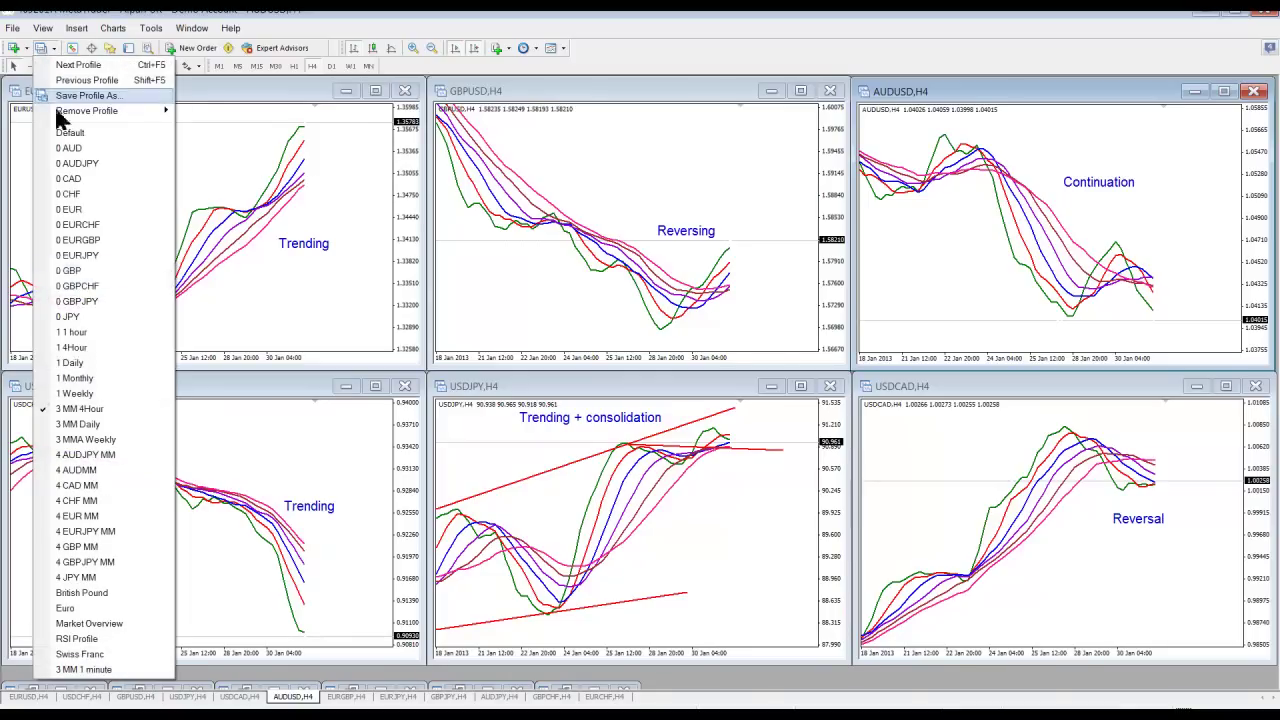
{"action": "left_click", "coordinate": [67, 426]}
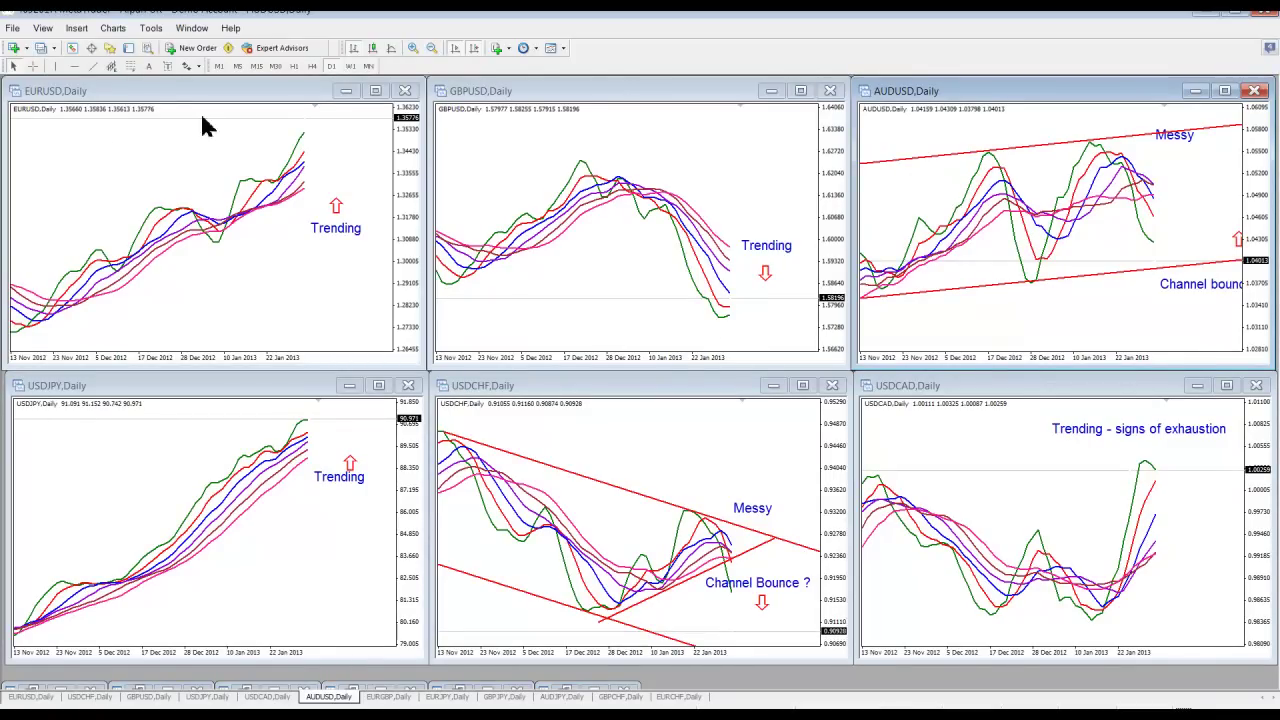
{"action": "left_click", "coordinate": [45, 48]}
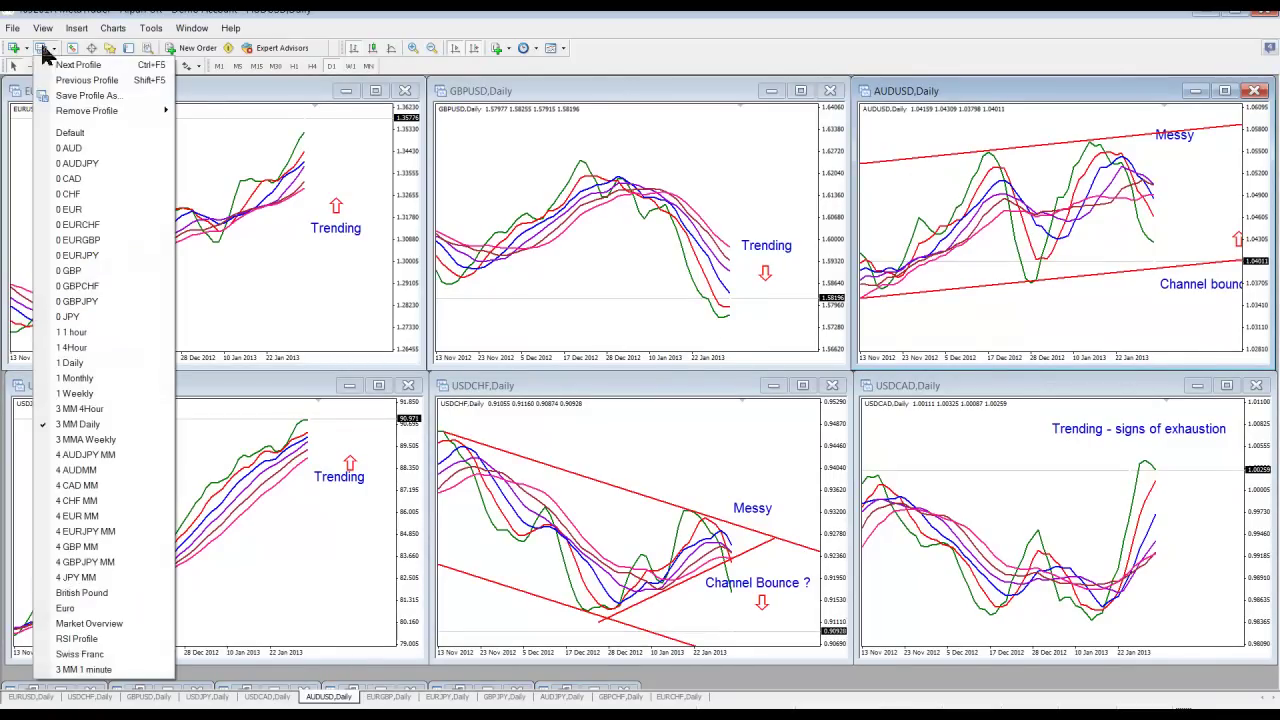
Step: Select '3 MM 4Hour' and review the H4 charts labelled Trending, Reversing, Continuation and Reversal
{"action": "left_click", "coordinate": [76, 409]}
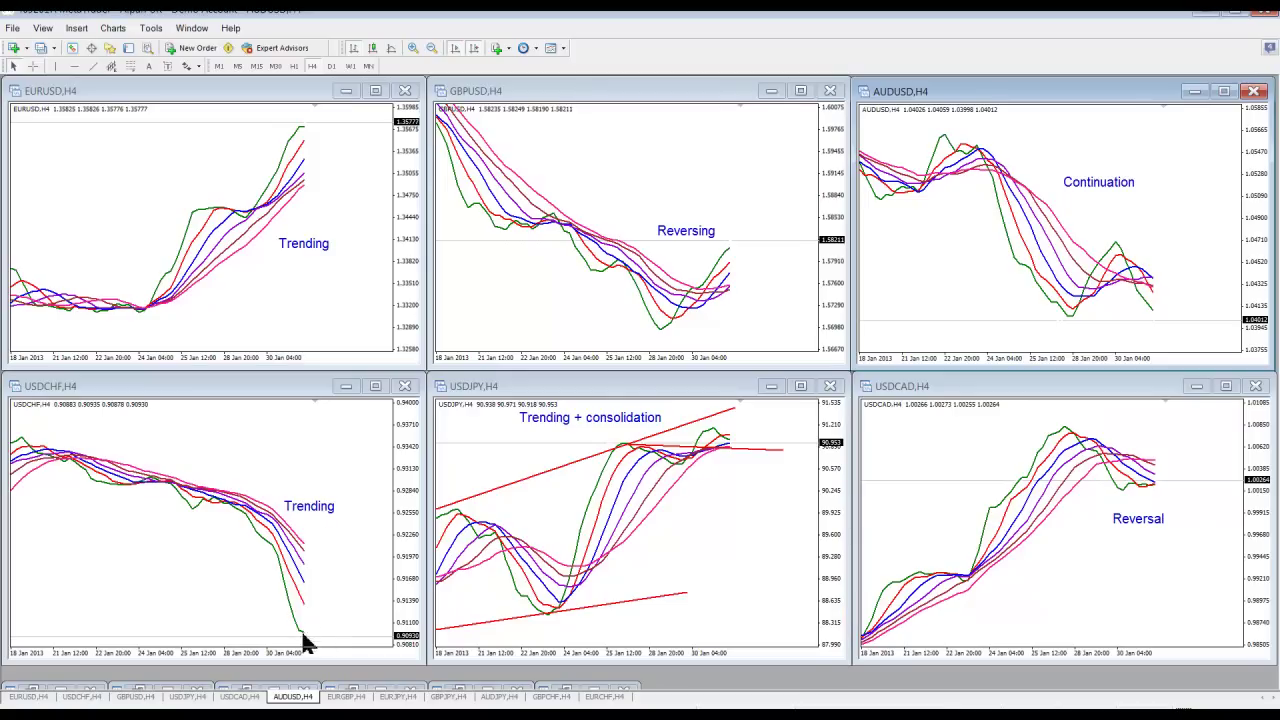
{"action": "mouse_move", "coordinate": [305, 640]}
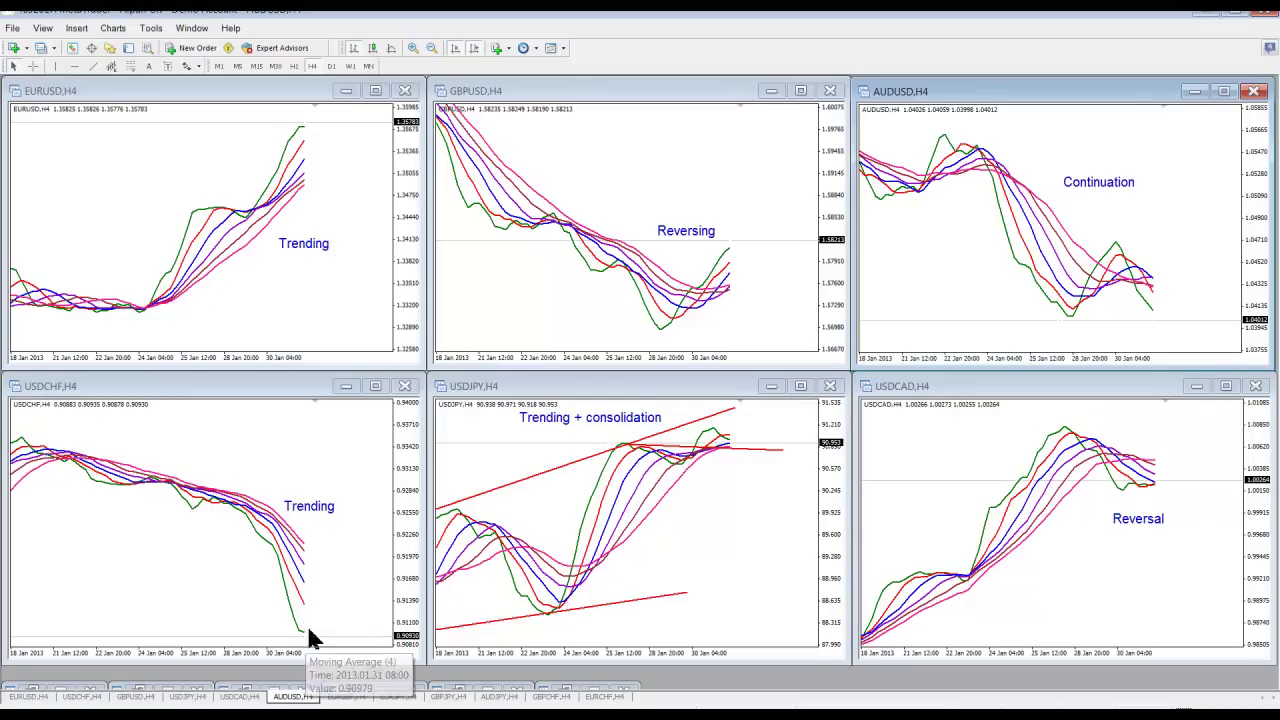
Step: Alternate between the '1 4Hour' RSI and '3 MM 4Hour' profiles, finishing on '1 4Hour'
{"action": "left_click", "coordinate": [41, 48]}
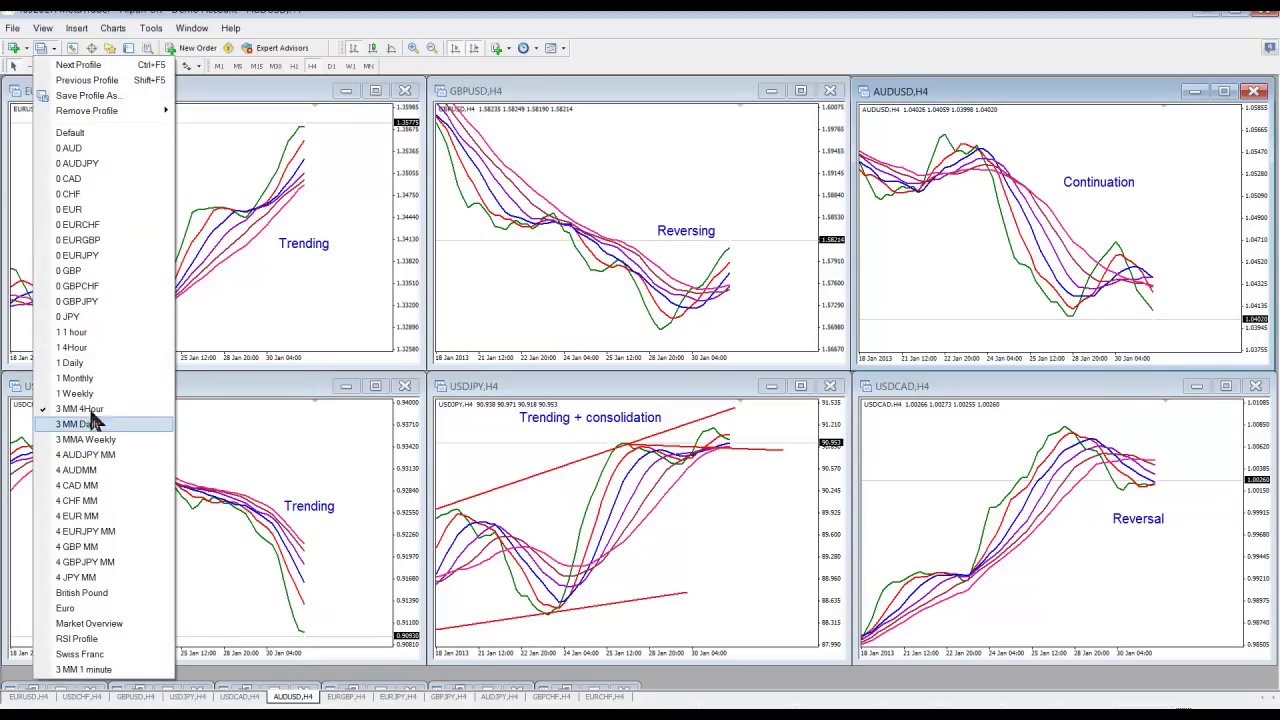
{"action": "left_click", "coordinate": [76, 349]}
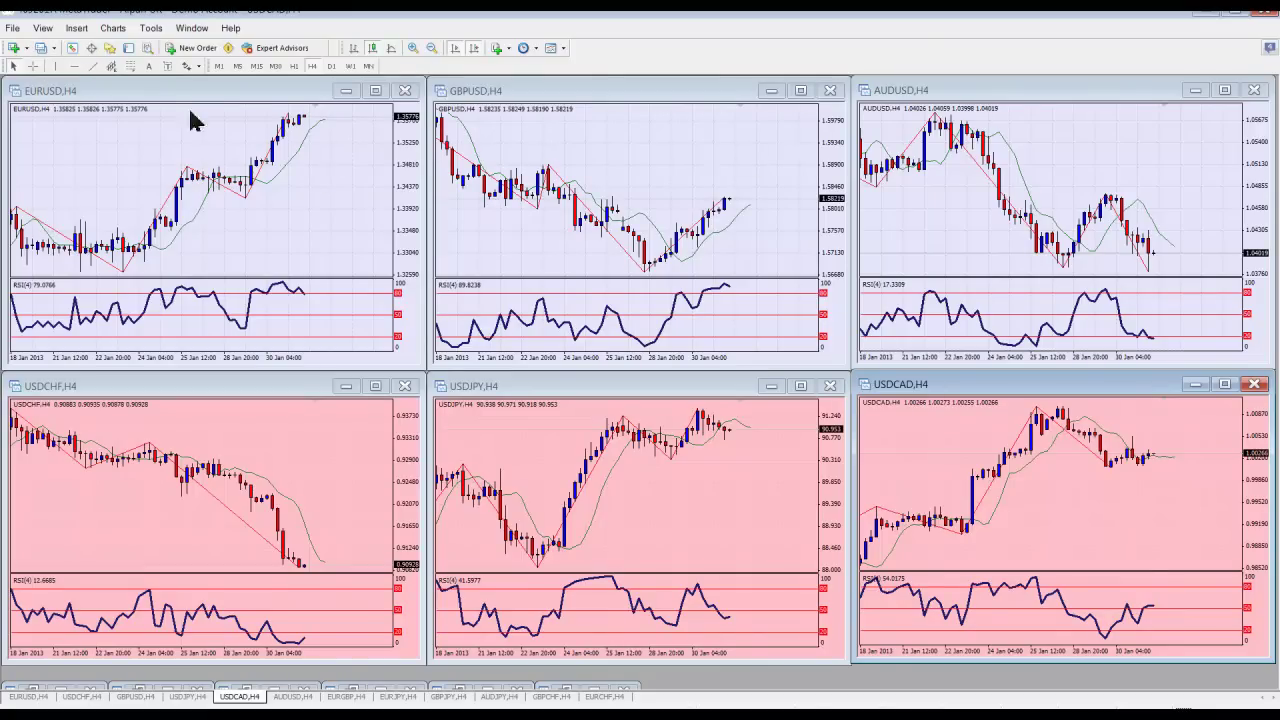
{"action": "left_click", "coordinate": [40, 48]}
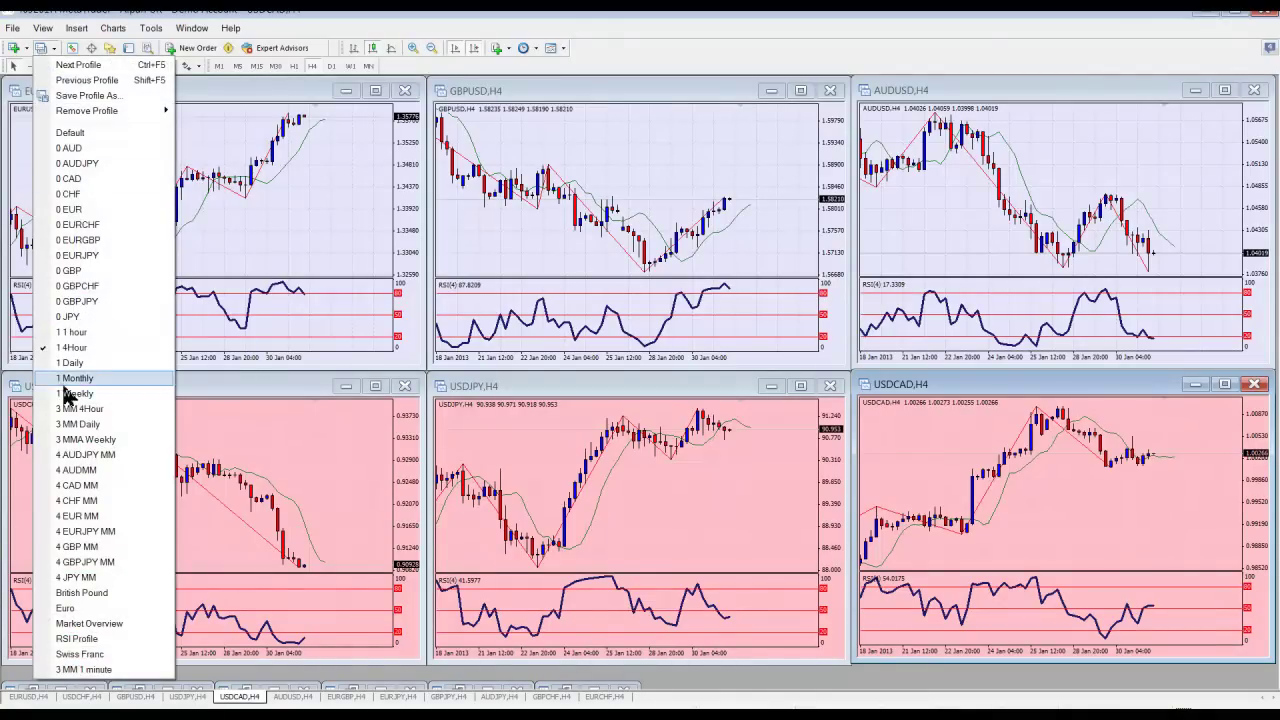
{"action": "left_click", "coordinate": [85, 410]}
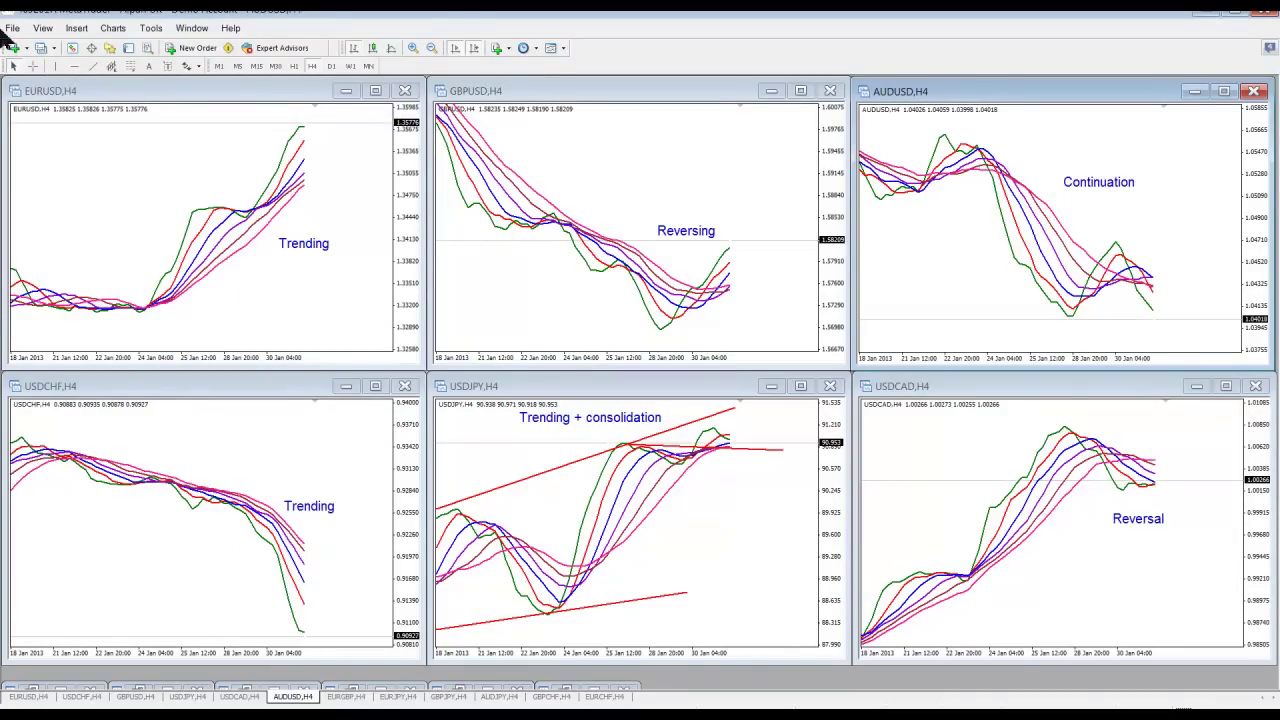
{"action": "left_click", "coordinate": [42, 46]}
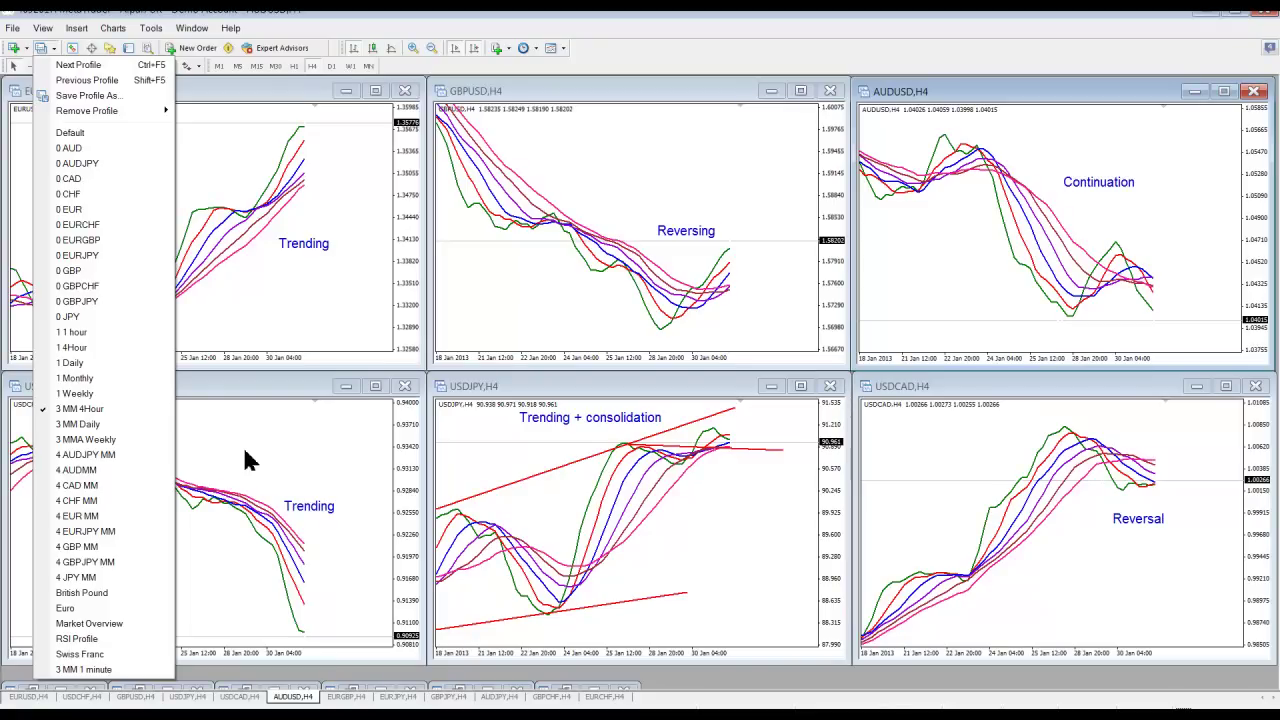
{"action": "left_click", "coordinate": [72, 348]}
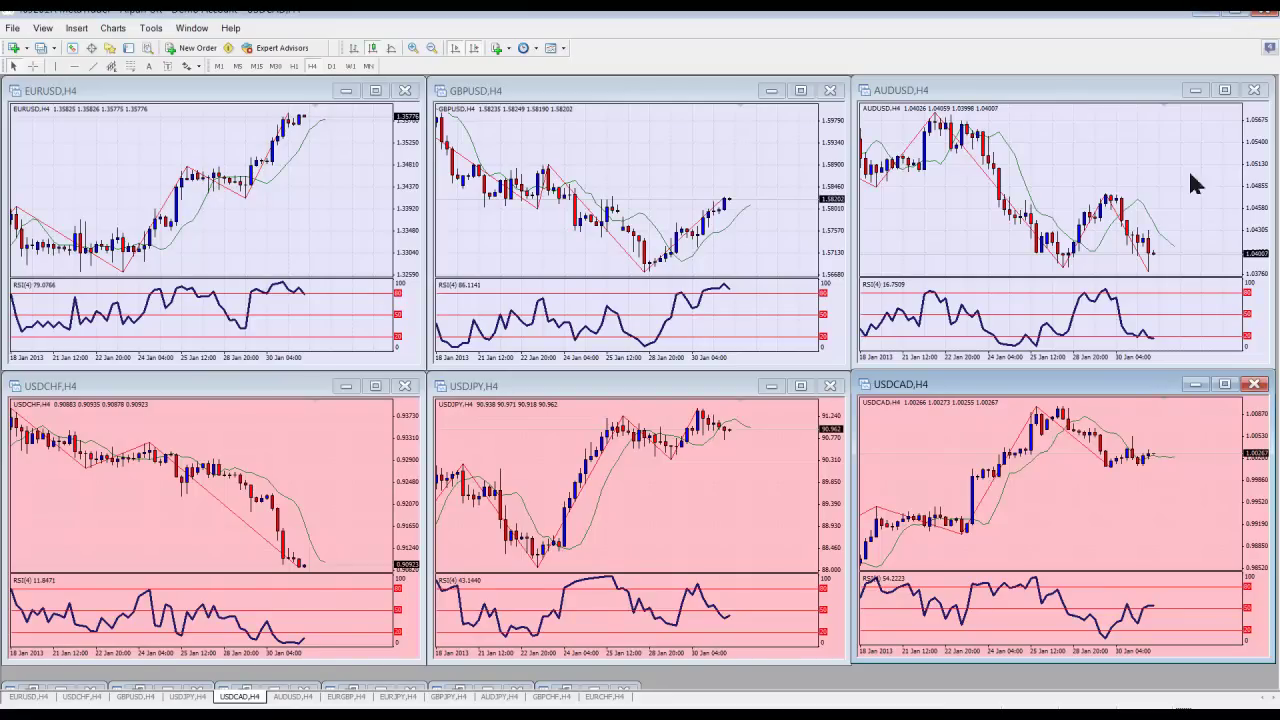
Step: Minimize MetaTrader and scroll the Expert4x multiple moving average article down to the angle charts
{"action": "left_click", "coordinate": [1196, 20]}
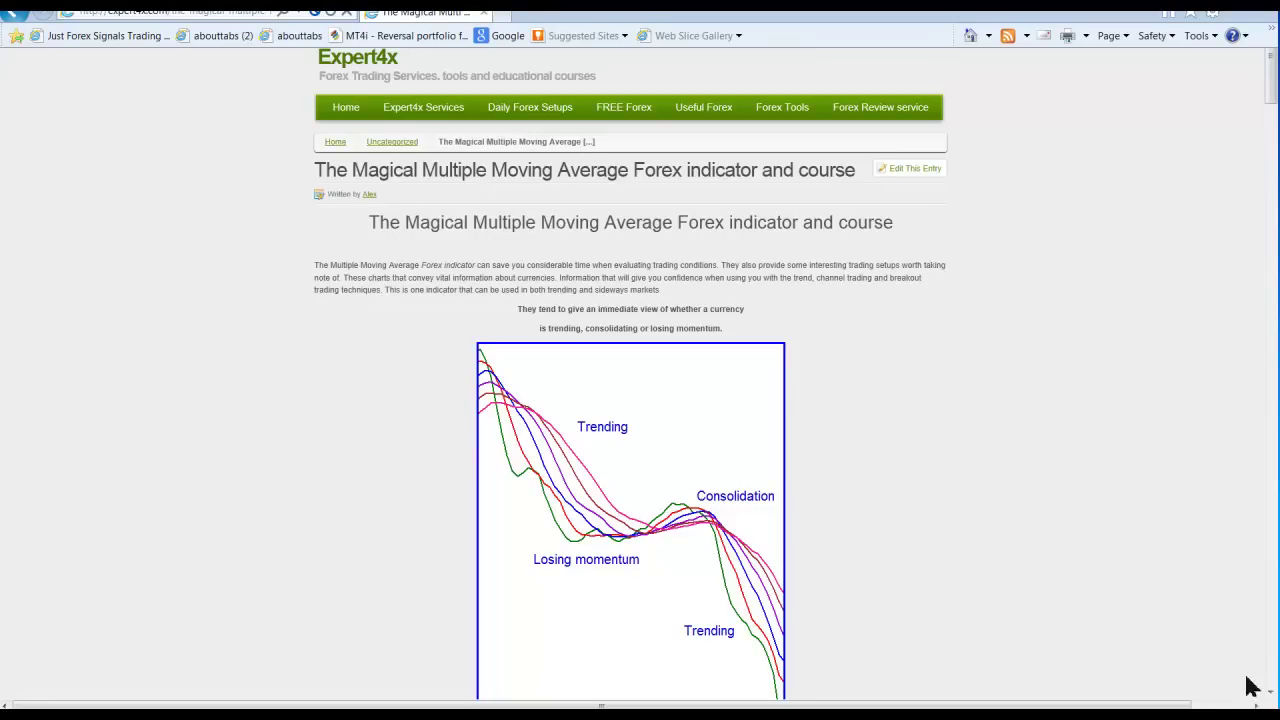
{"action": "scroll", "coordinate": [637, 325], "scroll_direction": "down", "scroll_amount": 3}
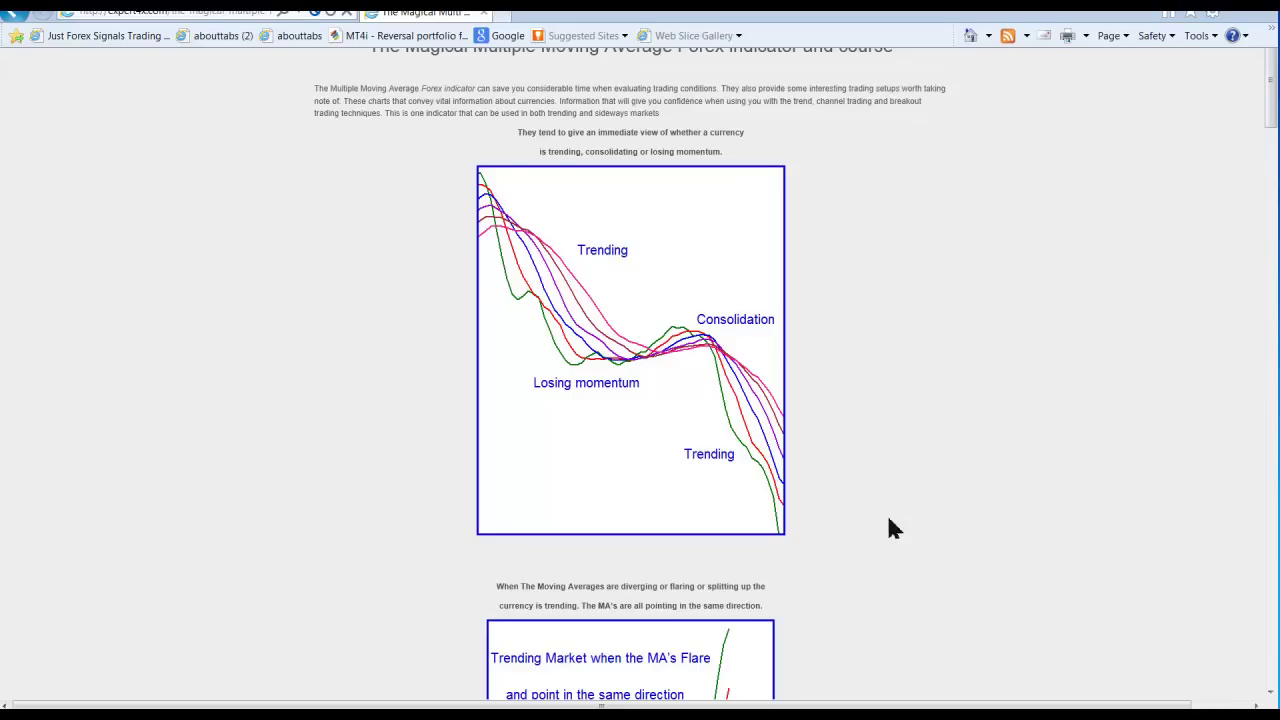
{"action": "scroll", "coordinate": [1270, 692], "scroll_direction": "down", "scroll_amount": 5}
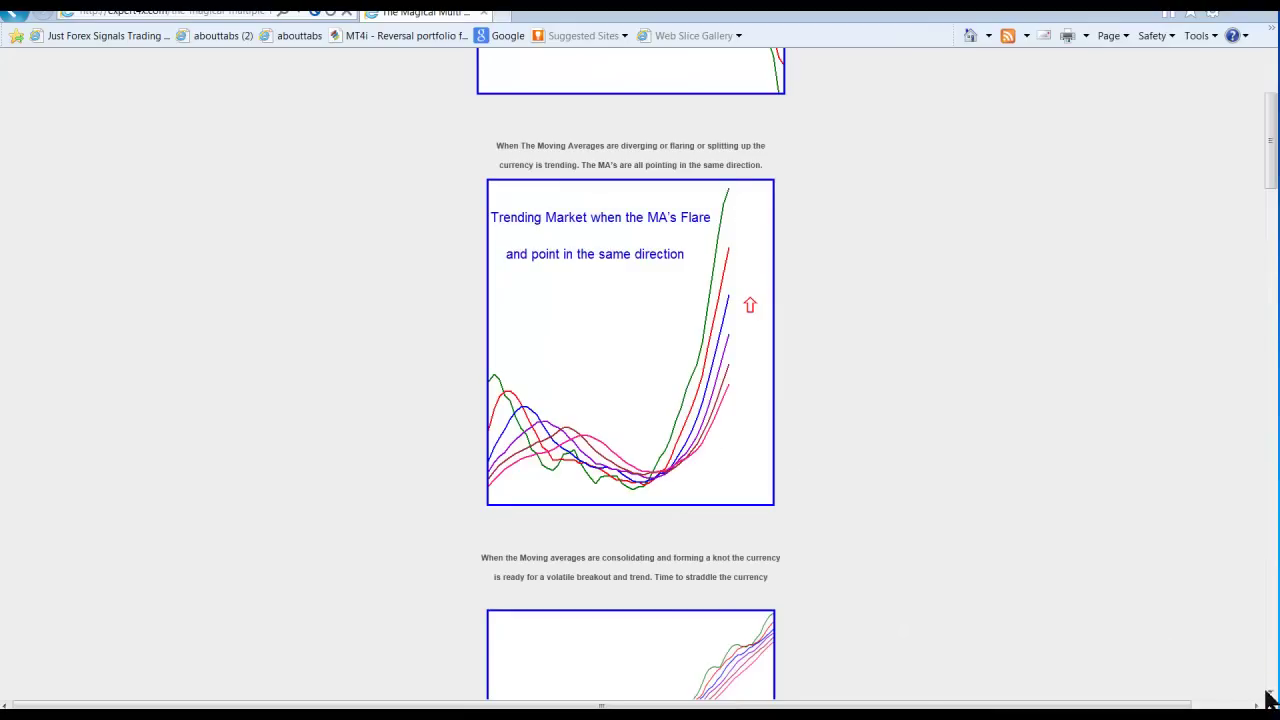
{"action": "scroll", "coordinate": [1271, 704], "scroll_direction": "down", "scroll_amount": 5}
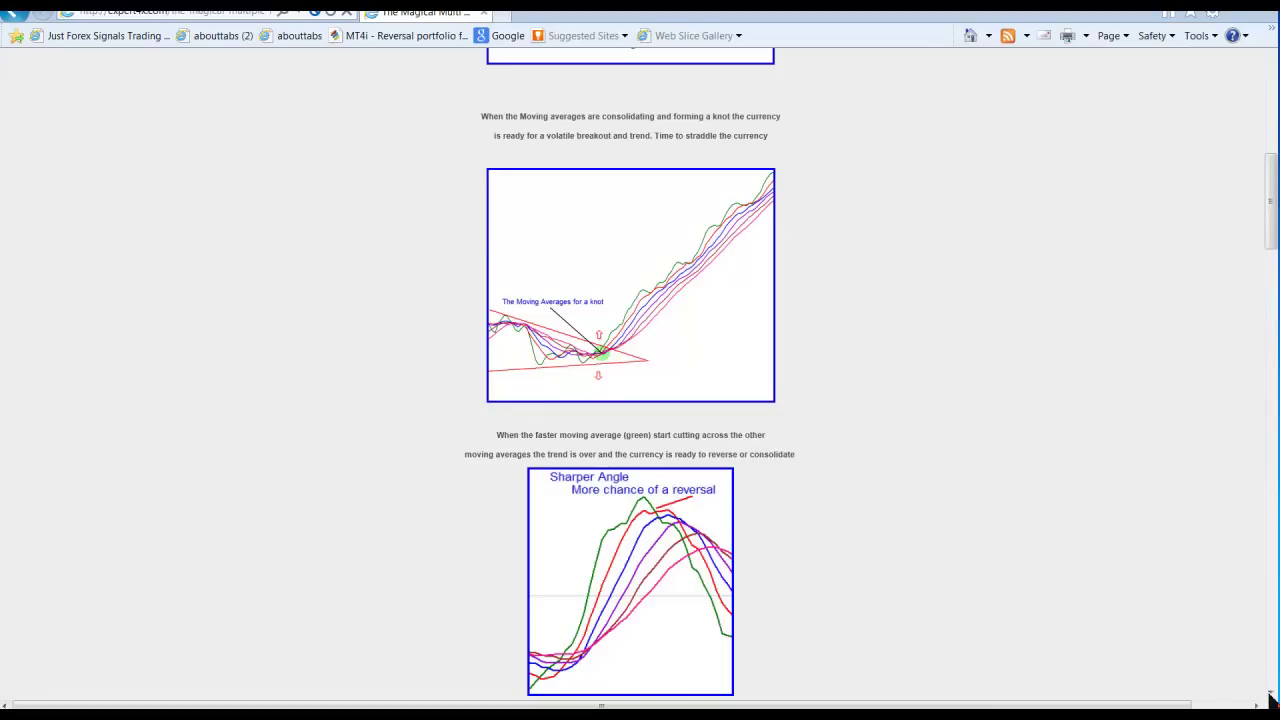
Step: Scroll down the article to the rejoin-the-trend uptrend chart and the 1-minute chart example
{"action": "scroll", "coordinate": [1270, 700], "scroll_direction": "down", "scroll_amount": 3}
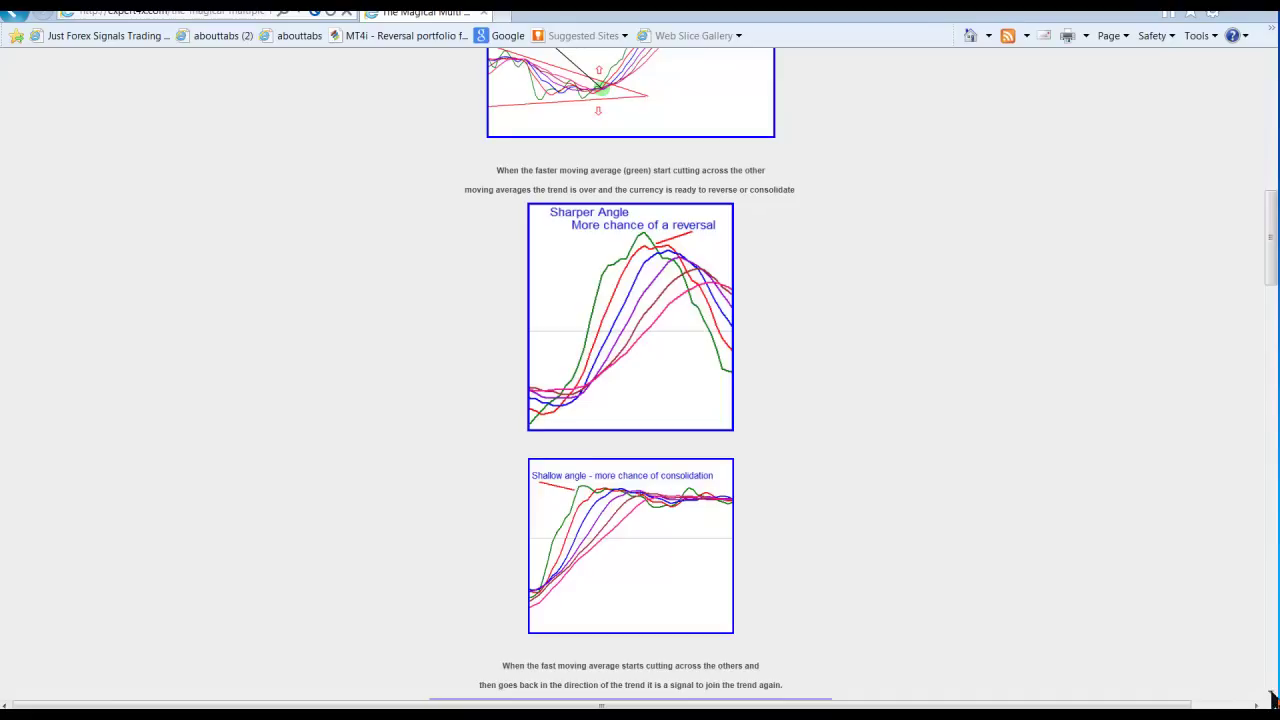
{"action": "scroll", "coordinate": [1273, 699], "scroll_direction": "down", "scroll_amount": 5}
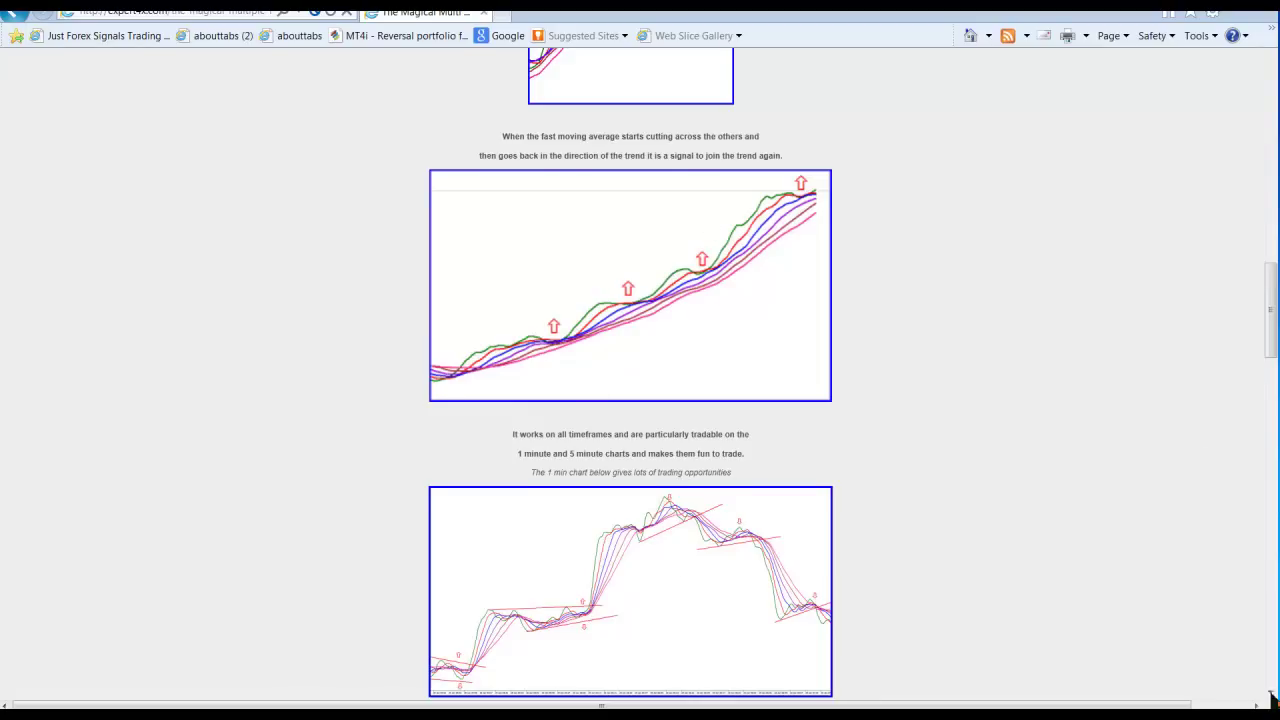
{"action": "scroll", "coordinate": [643, 443], "scroll_direction": "down", "scroll_amount": 1}
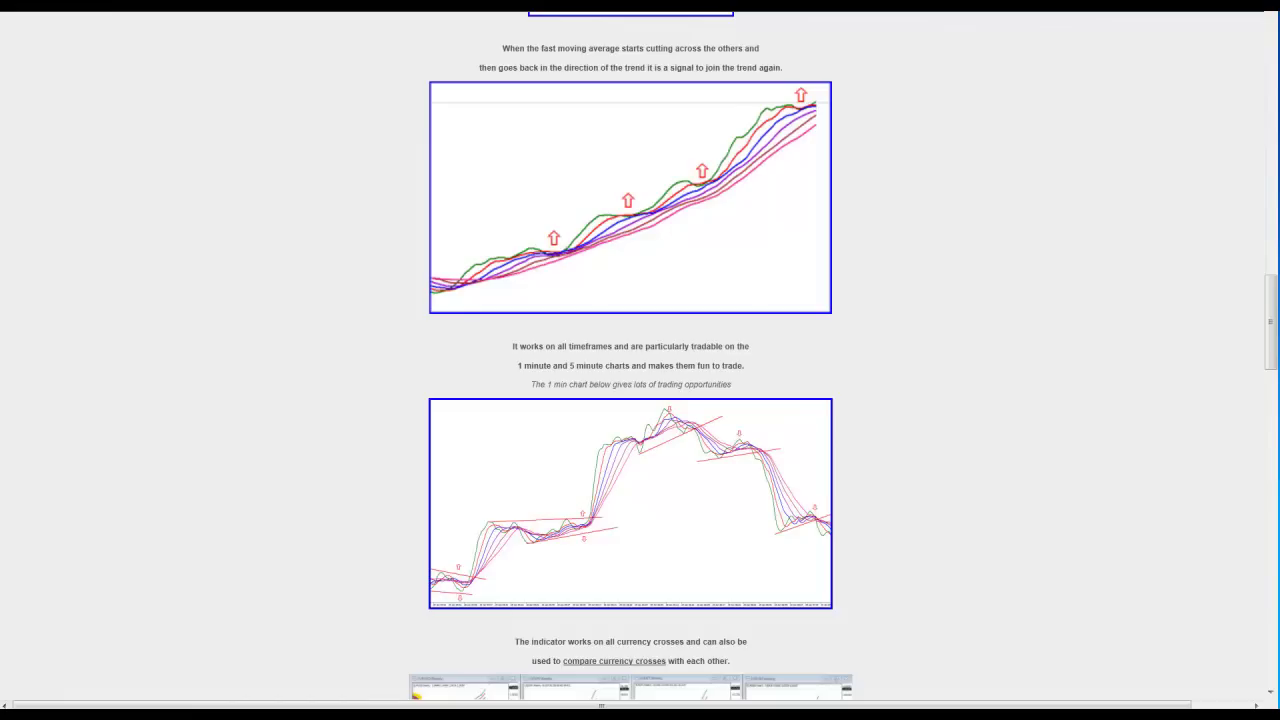
Step: Scroll down past the currency-cross chart grid to the article's end and comments
{"action": "left_click", "coordinate": [1270, 693]}
{"action": "scroll", "coordinate": [820, 267], "scroll_direction": "down", "scroll_amount": 5}
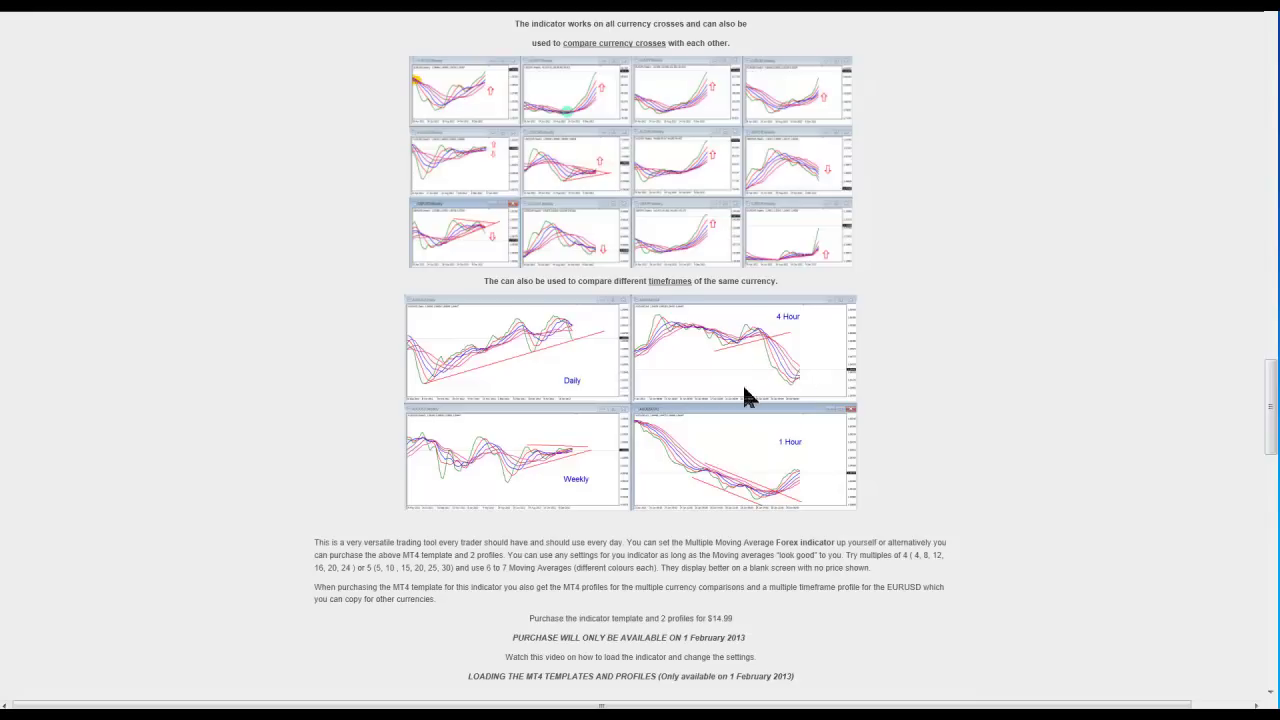
{"action": "left_click", "coordinate": [1271, 692]}
{"action": "left_click", "coordinate": [1271, 692]}
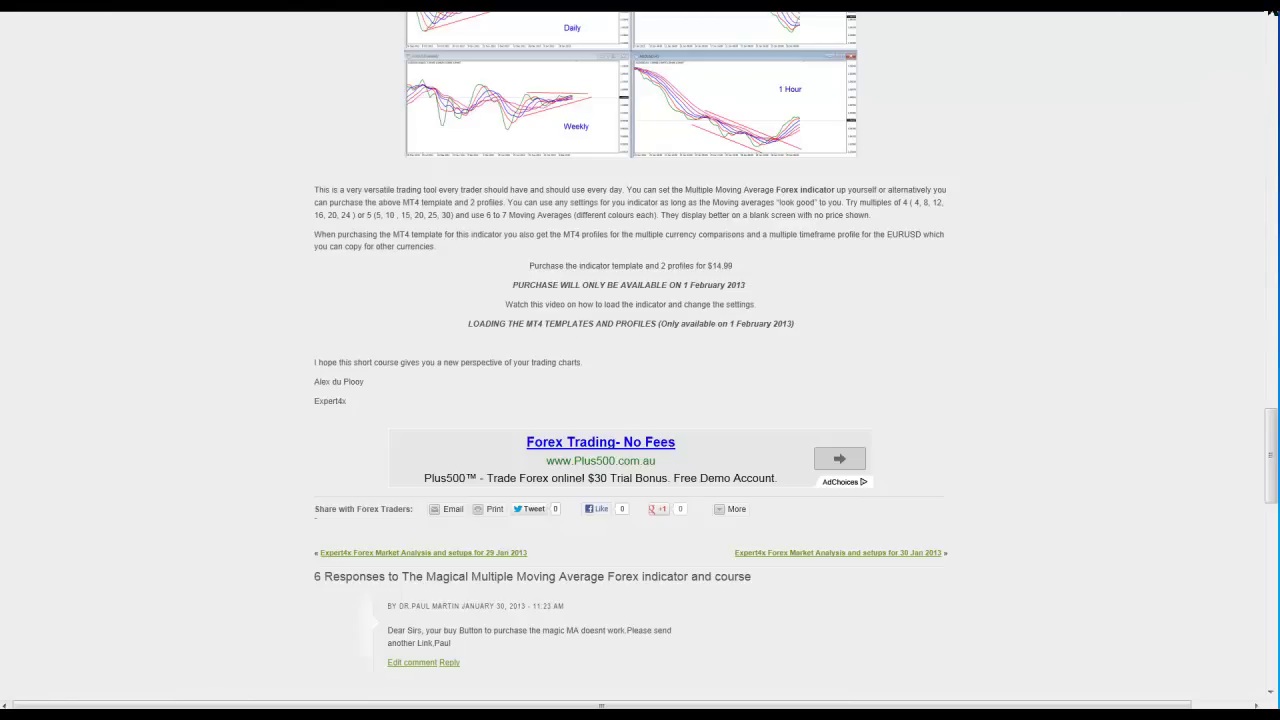
Step: Scroll back up to the Daily, 4 Hour, Weekly and 1 Hour timeframe comparison charts
{"action": "mouse_move", "coordinate": [1272, 15]}
{"action": "scroll", "coordinate": [1155, 213], "scroll_direction": "up", "scroll_amount": 5}
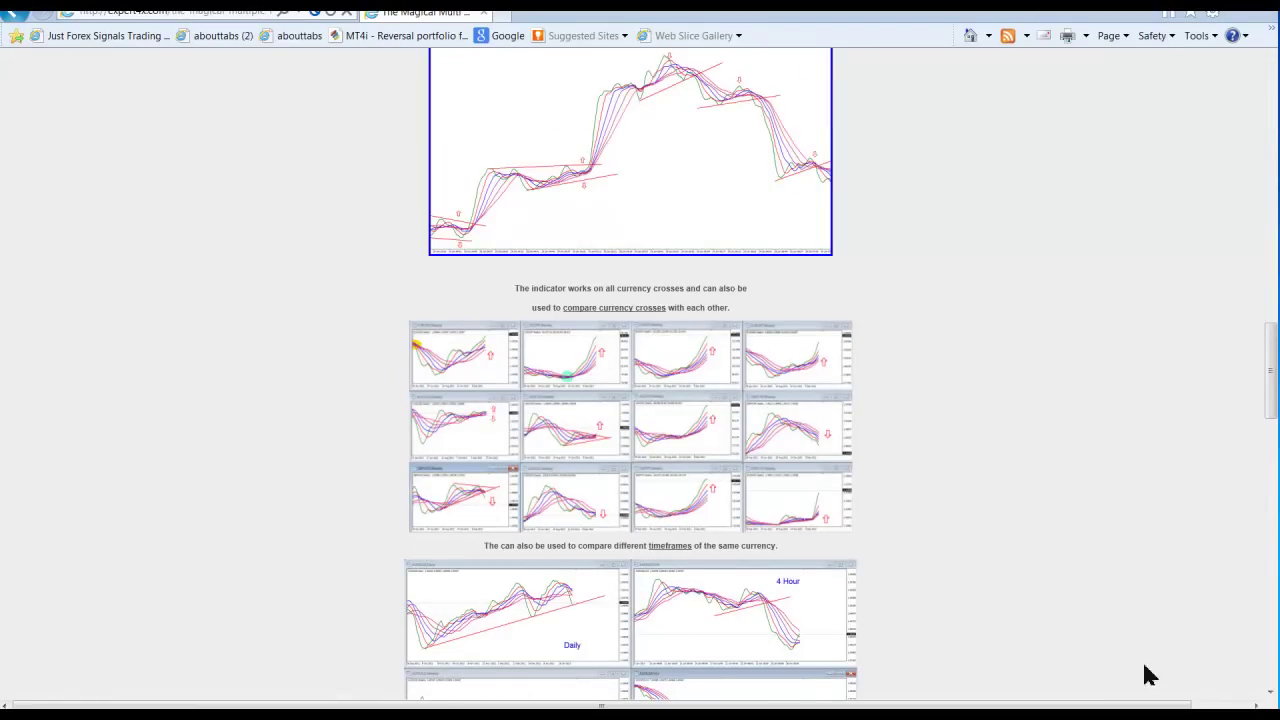
{"action": "scroll", "coordinate": [530, 458], "scroll_direction": "down", "scroll_amount": 3}
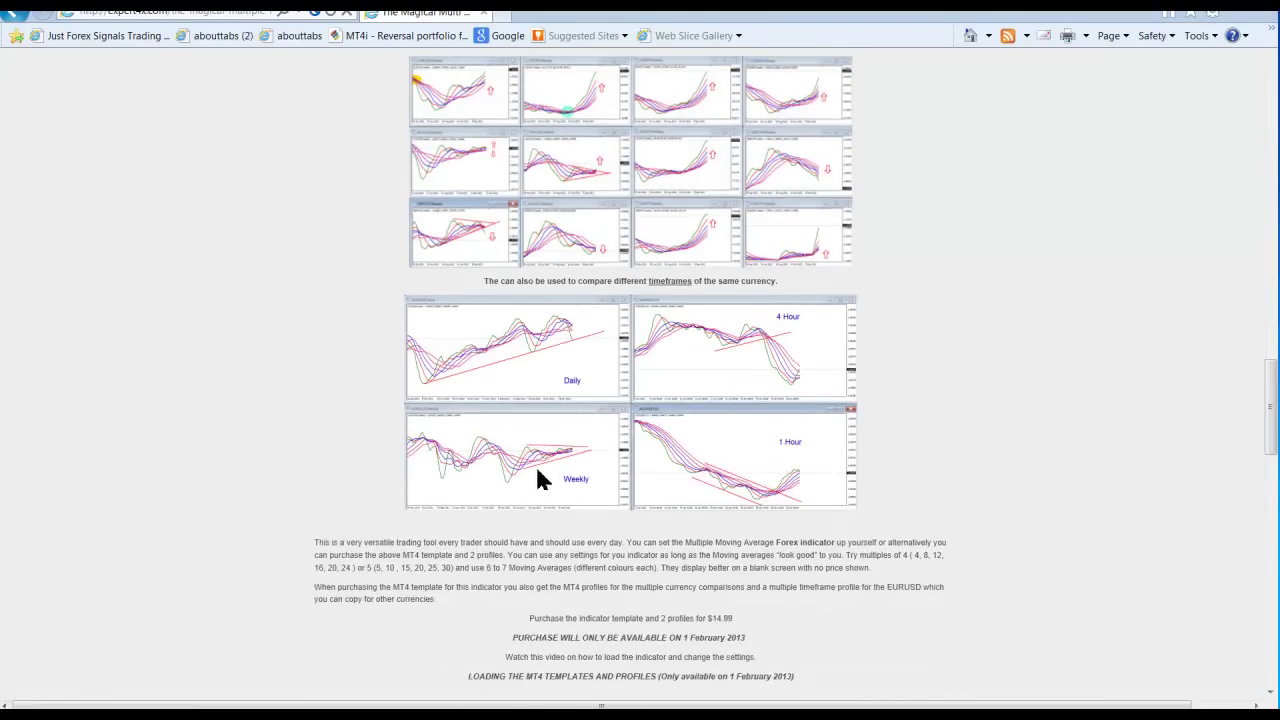